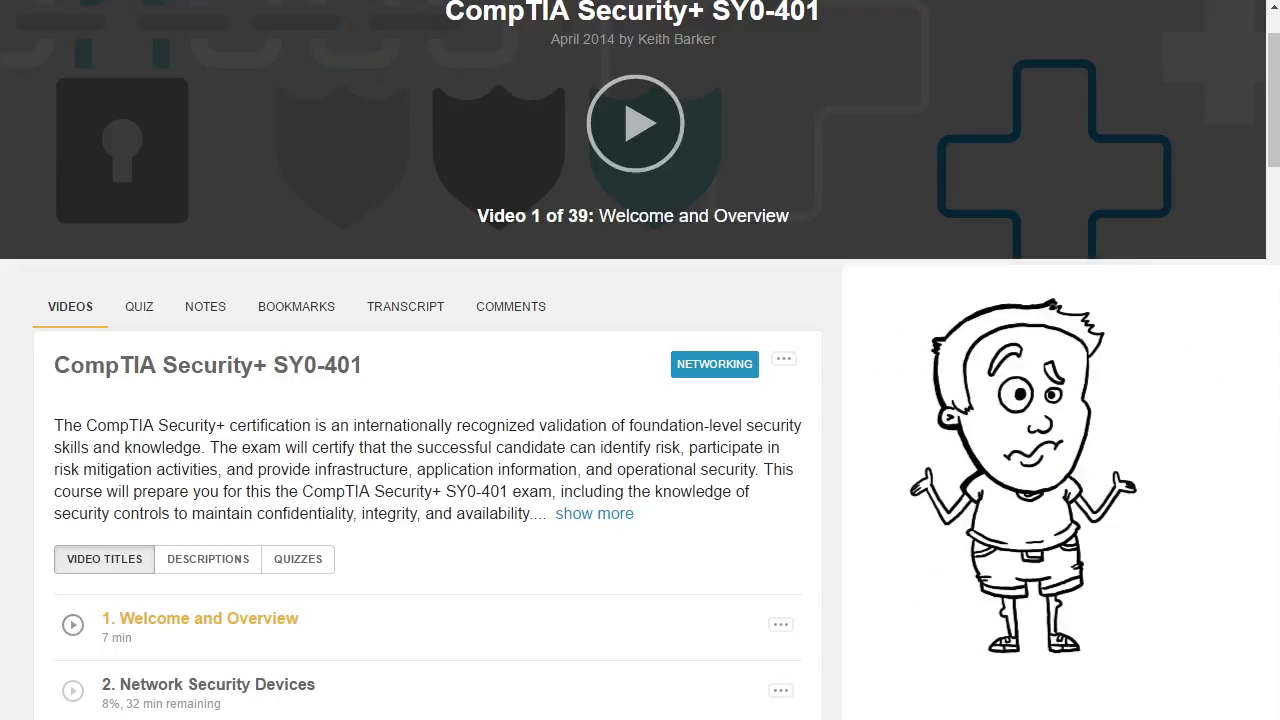
Step: Scroll the Security+ SY0-401 course page to the Practice Exams panel showing the Transcender link
scroll(540, 540, down, 2)
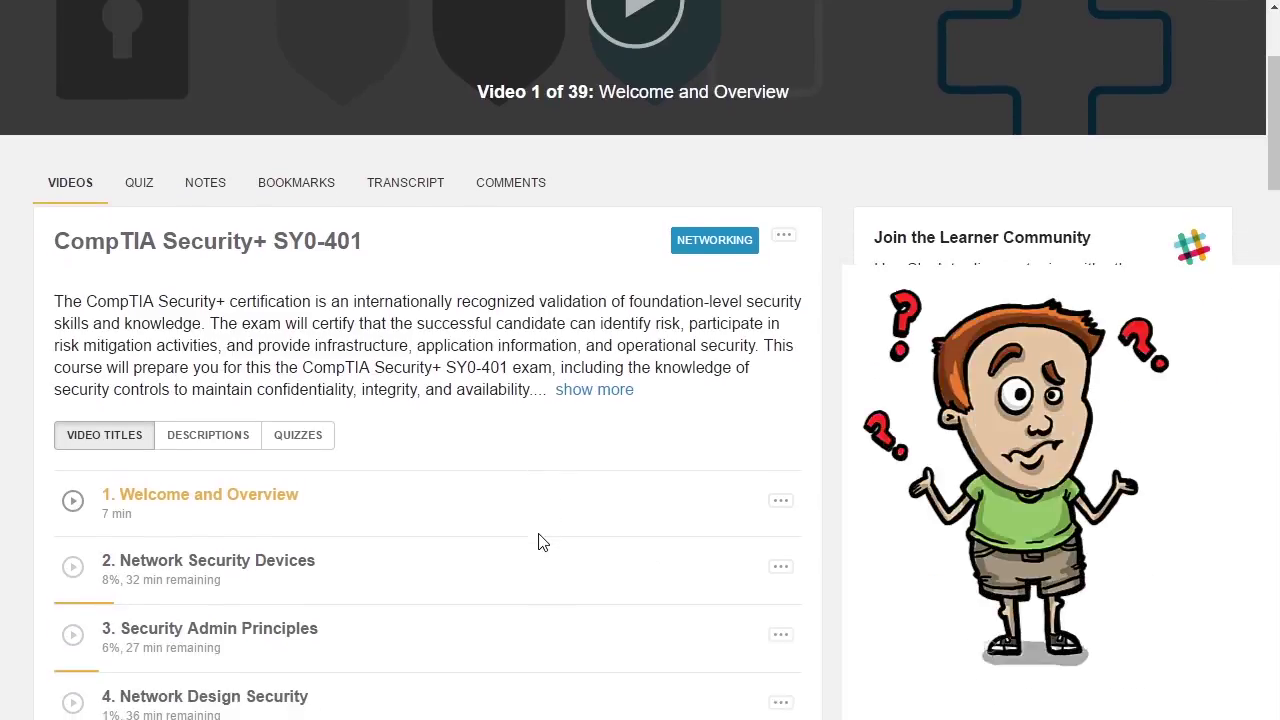
scroll(538, 542, down, 2)
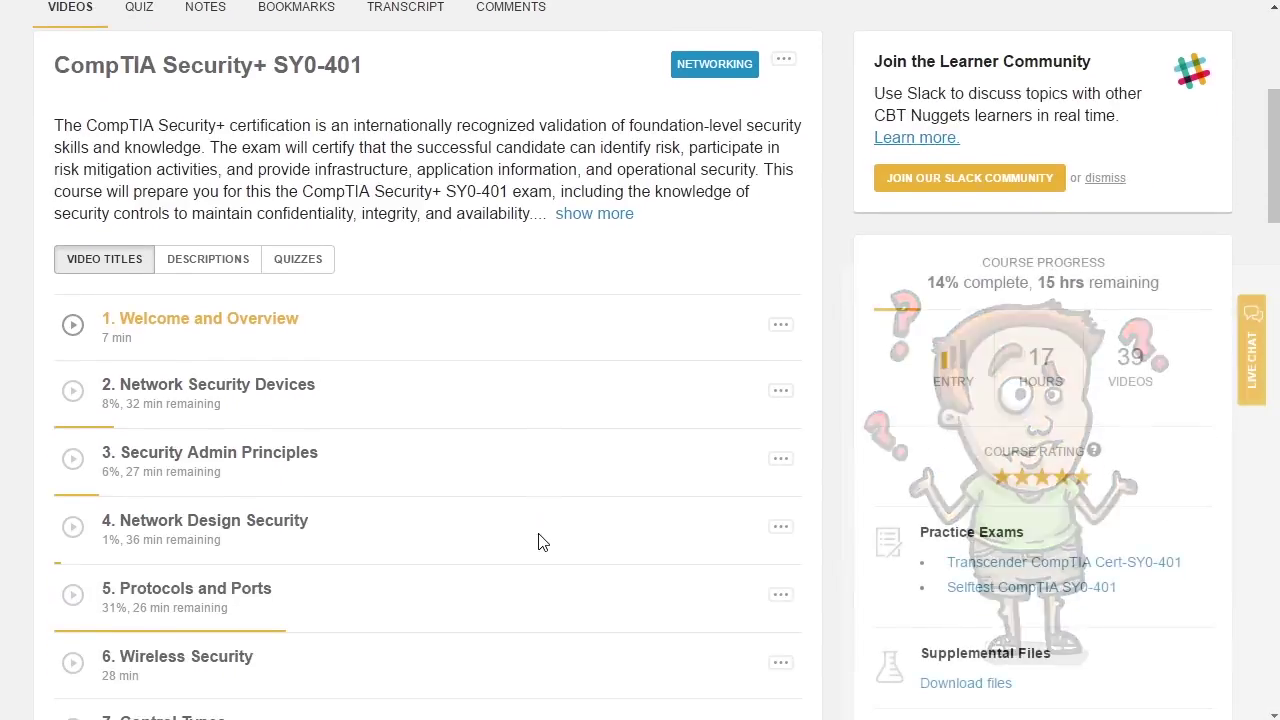
scroll(538, 542, up, 1)
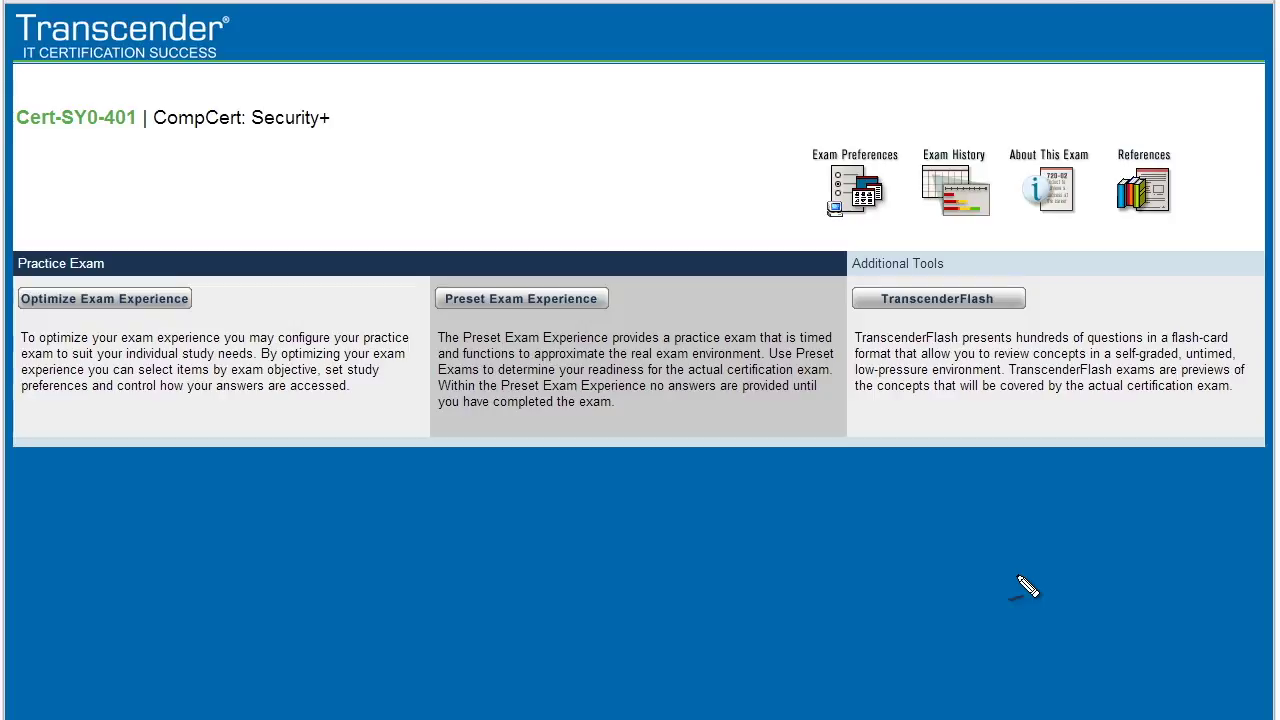
Step: Number the optimized, preset and flashcard options 1–3 and mark the optimized exam description
drag(255, 270, 252, 271)
drag(257, 279, 250, 306)
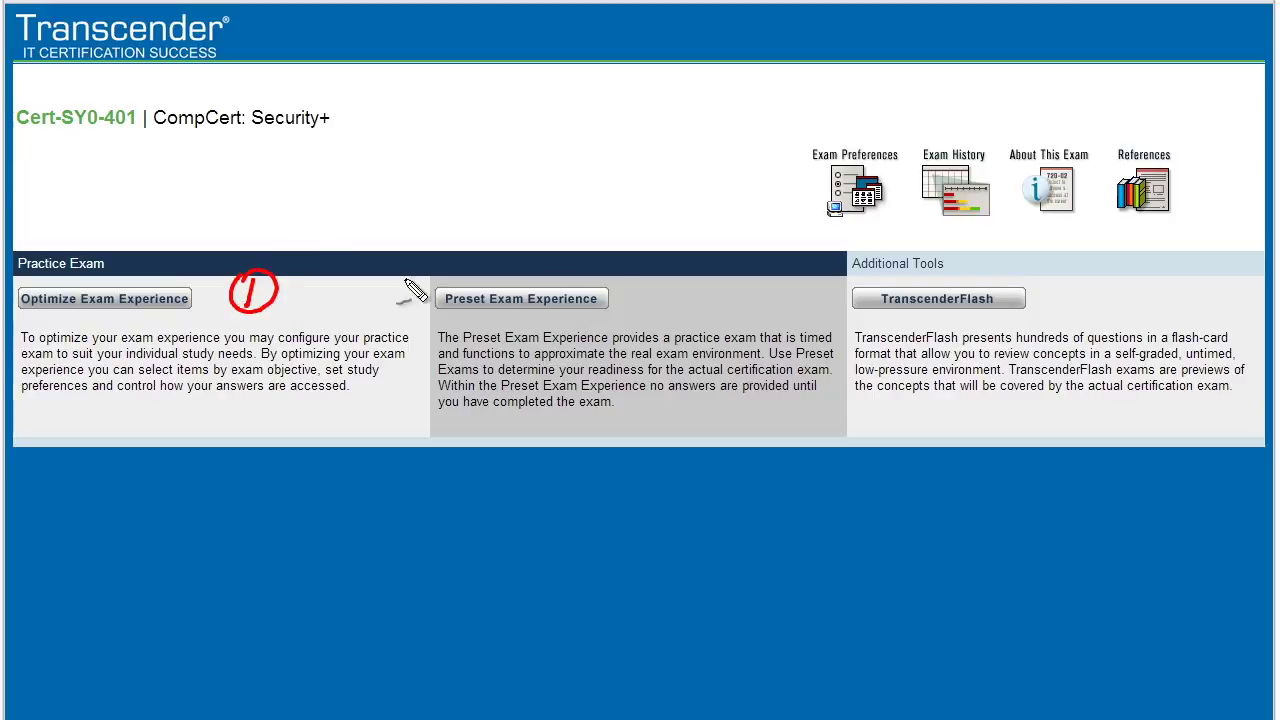
mouse_move(648, 287)
mouse_down()
mouse_move(680, 298)
mouse_move(630, 290)
mouse_up()
mouse_move(1060, 283)
mouse_down()
mouse_move(1066, 318)
mouse_move(1040, 305)
mouse_up()
drag(355, 215, 312, 275)
drag(258, 408, 290, 412)
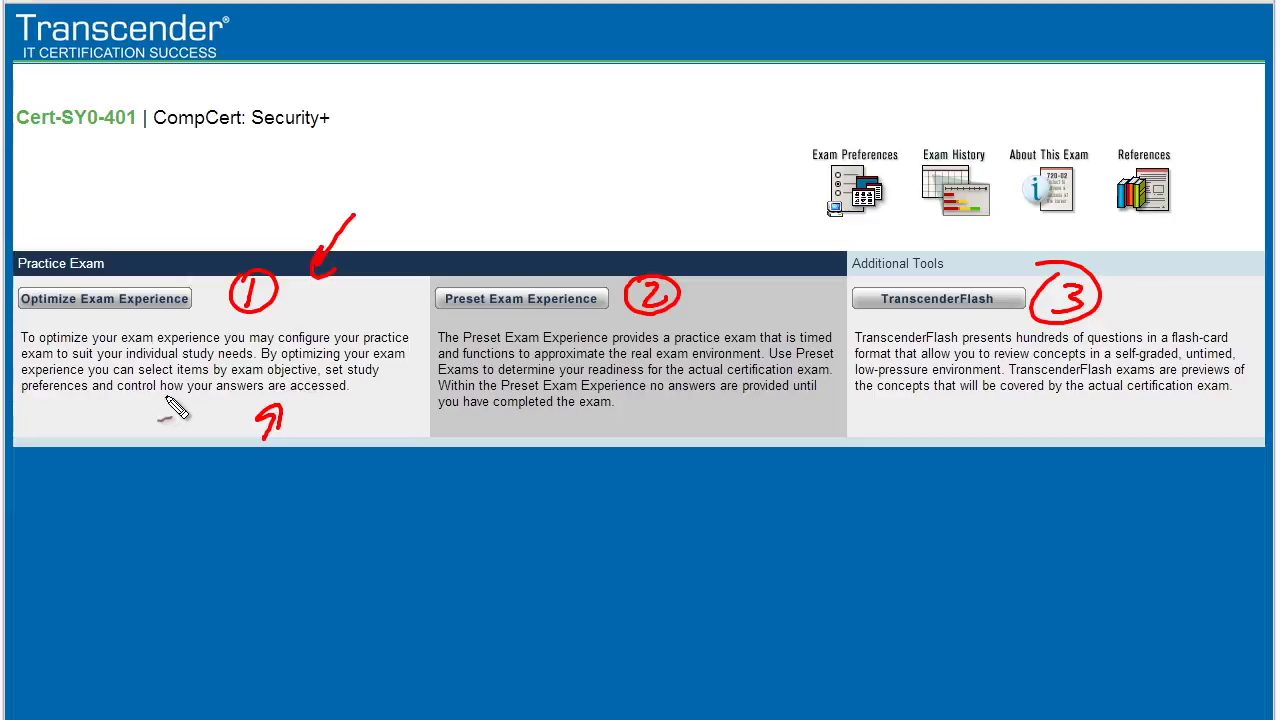
drag(139, 440, 161, 419)
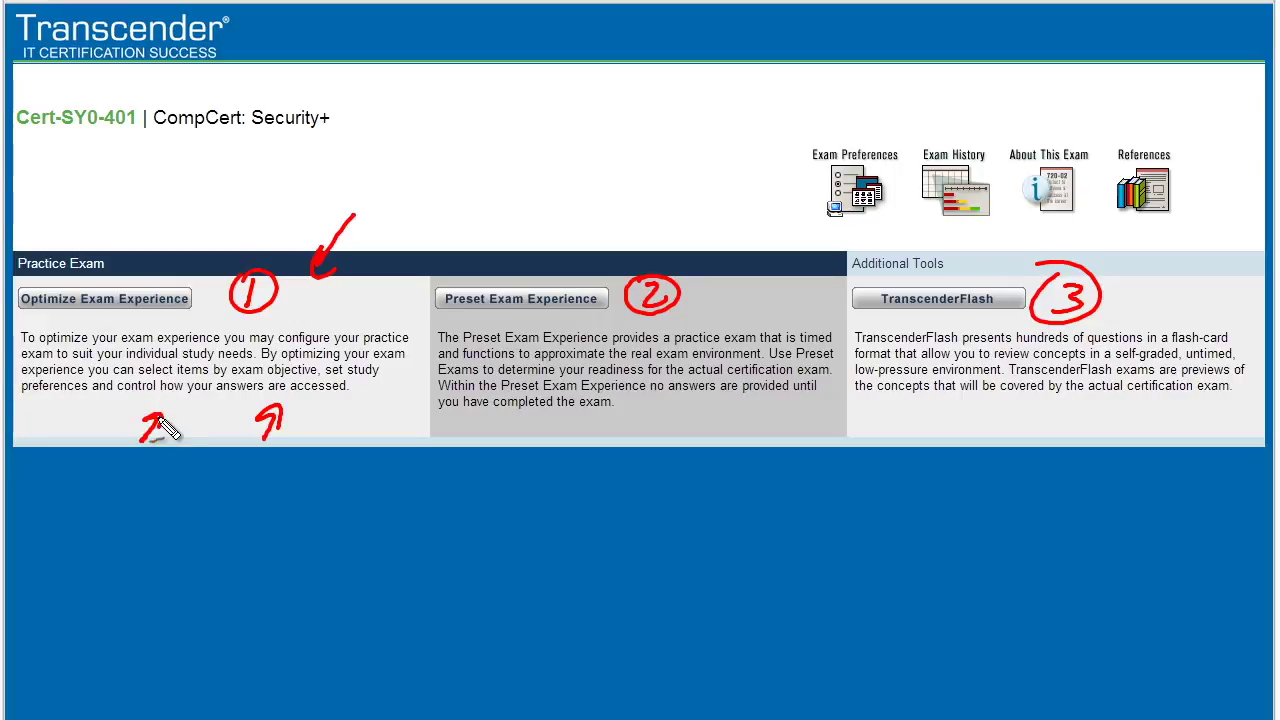
Step: Draw arrows at the optimized exam option, its description, and the preset exam option
drag(376, 268, 366, 296)
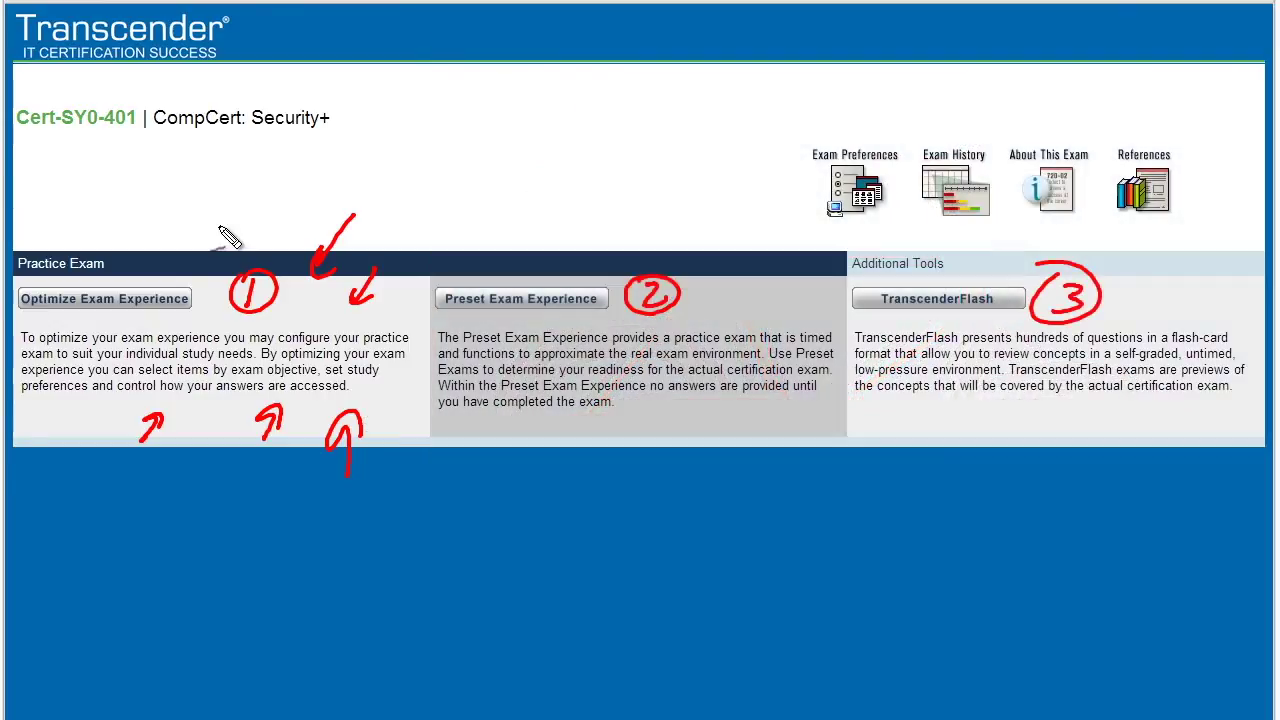
drag(222, 216, 213, 288)
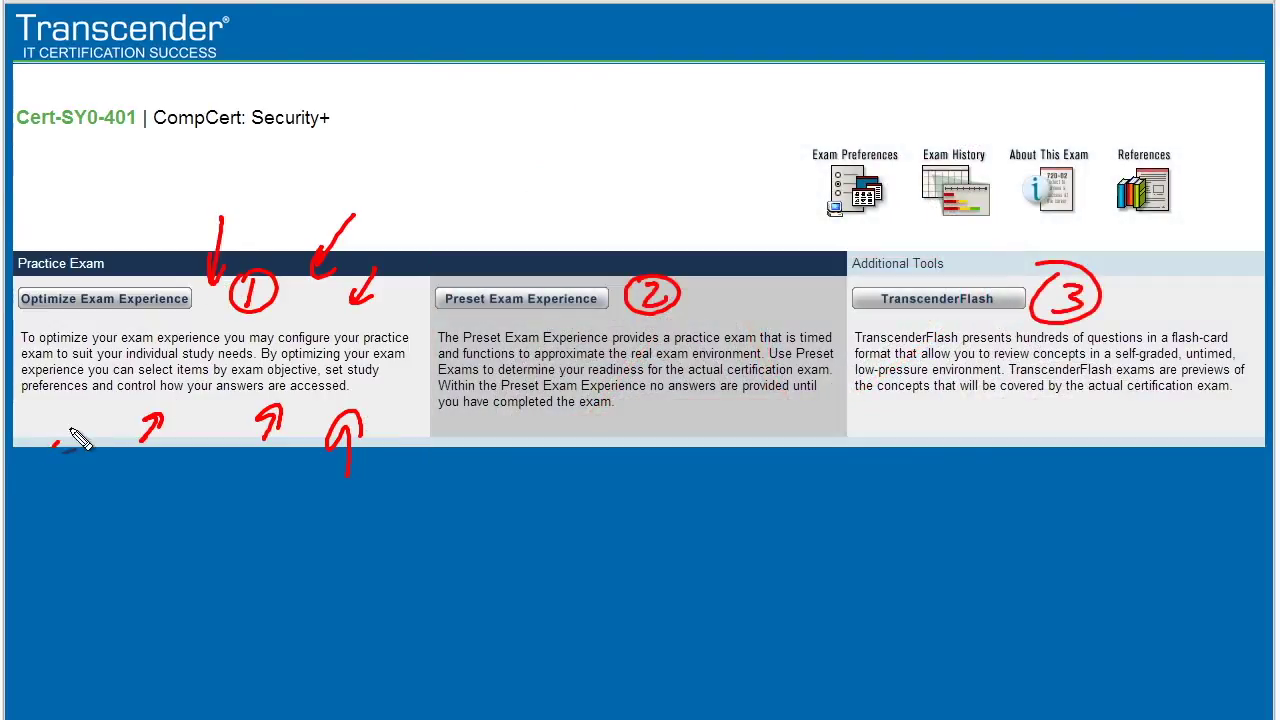
drag(50, 452, 86, 438)
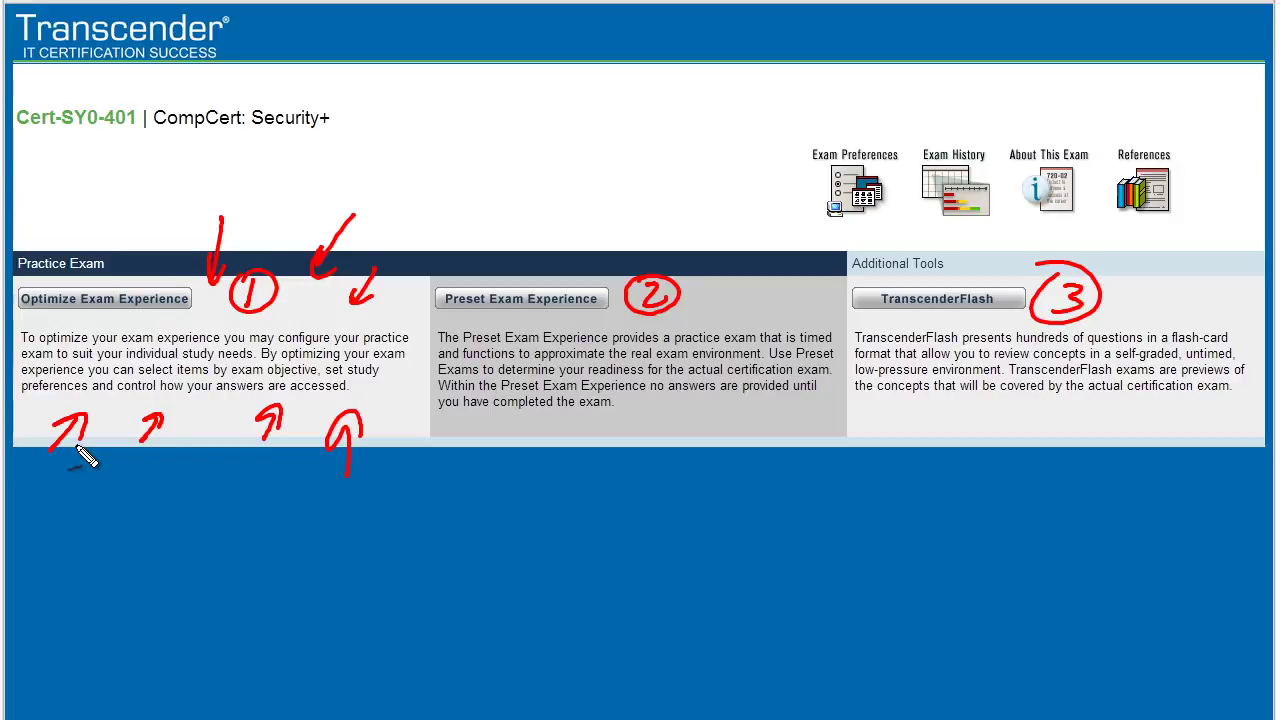
drag(765, 190, 722, 283)
drag(812, 265, 780, 310)
drag(605, 215, 580, 280)
drag(650, 468, 676, 410)
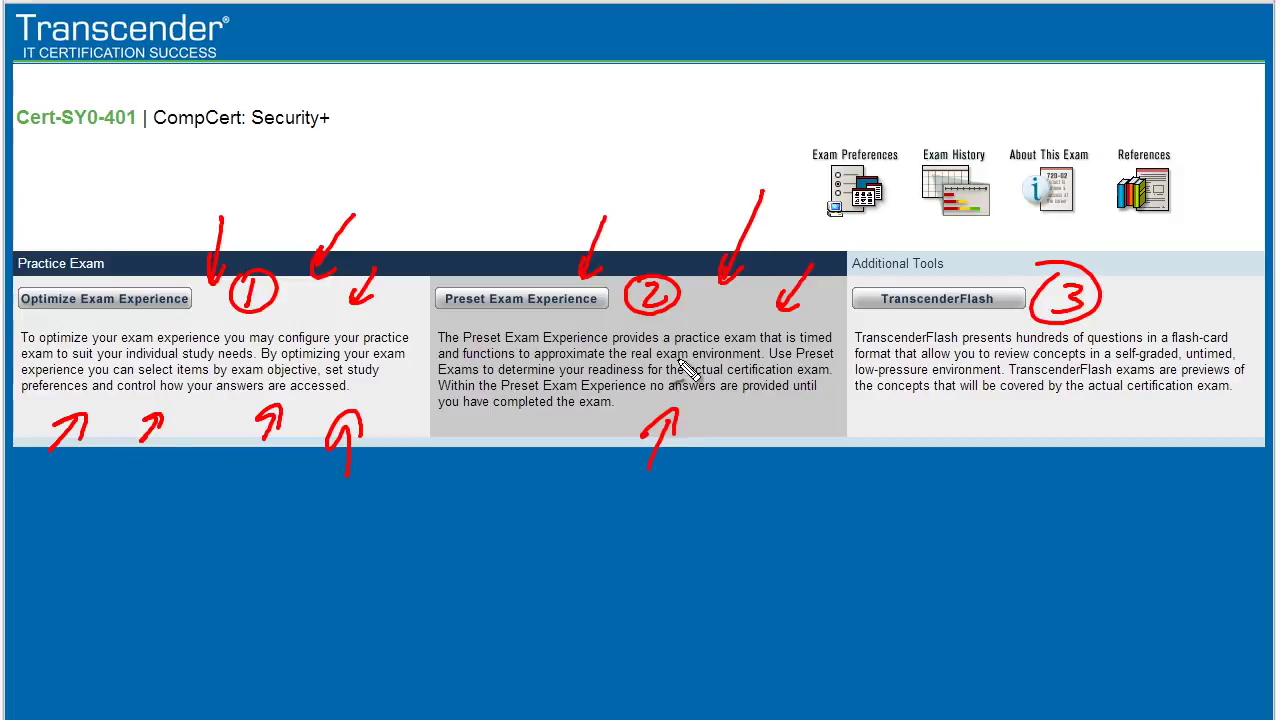
drag(738, 474, 728, 410)
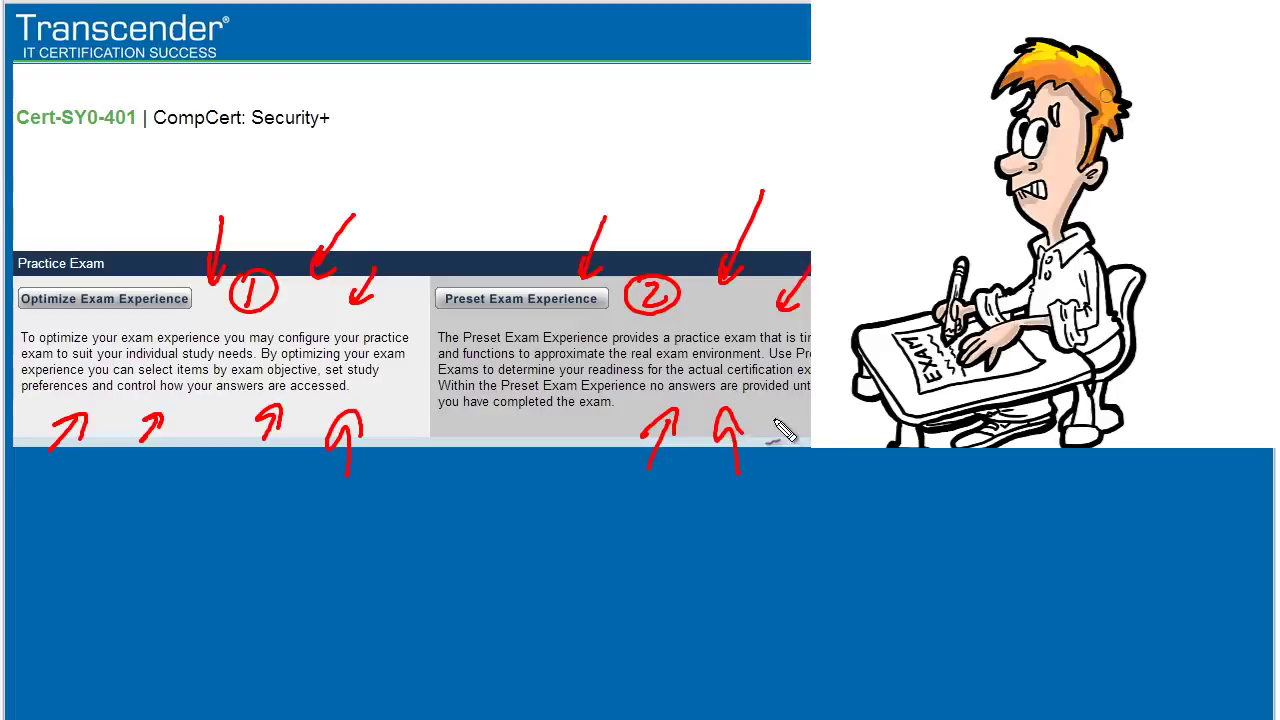
mouse_move(776, 424)
mouse_down()
mouse_move(766, 432)
mouse_move(790, 420)
mouse_up()
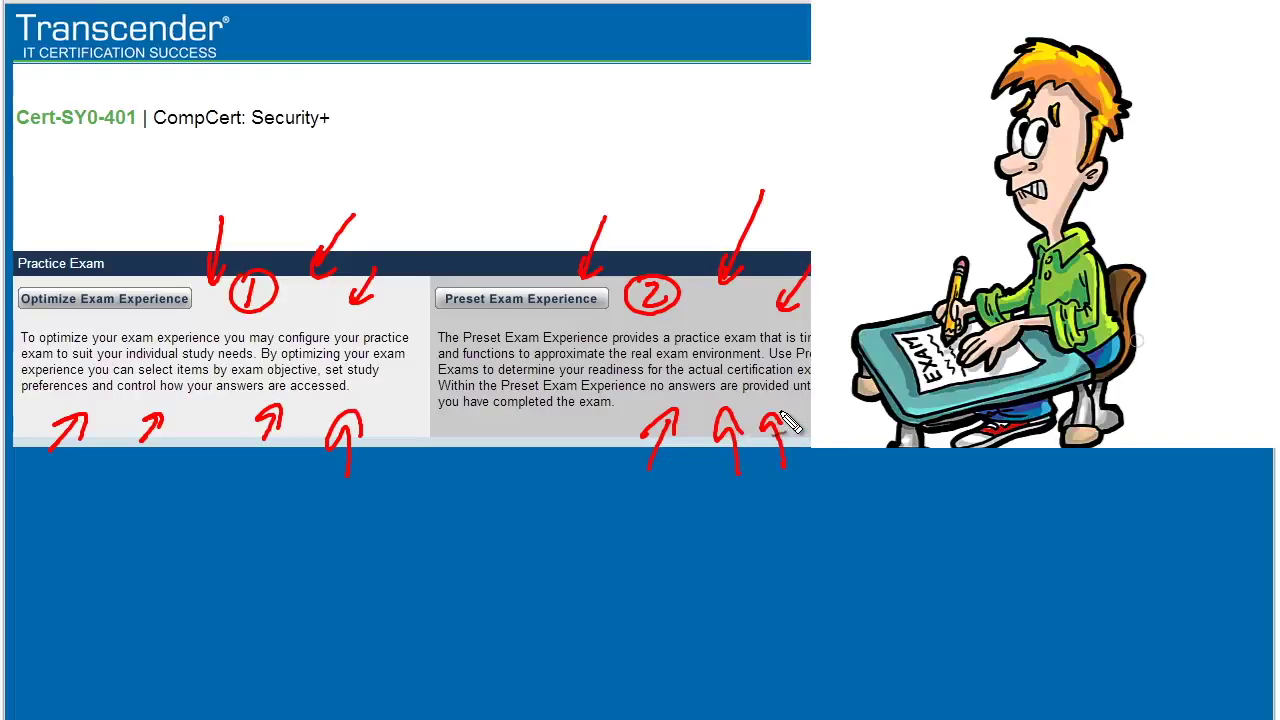
mouse_move(572, 466)
mouse_down()
mouse_move(598, 422)
mouse_move(608, 435)
mouse_up()
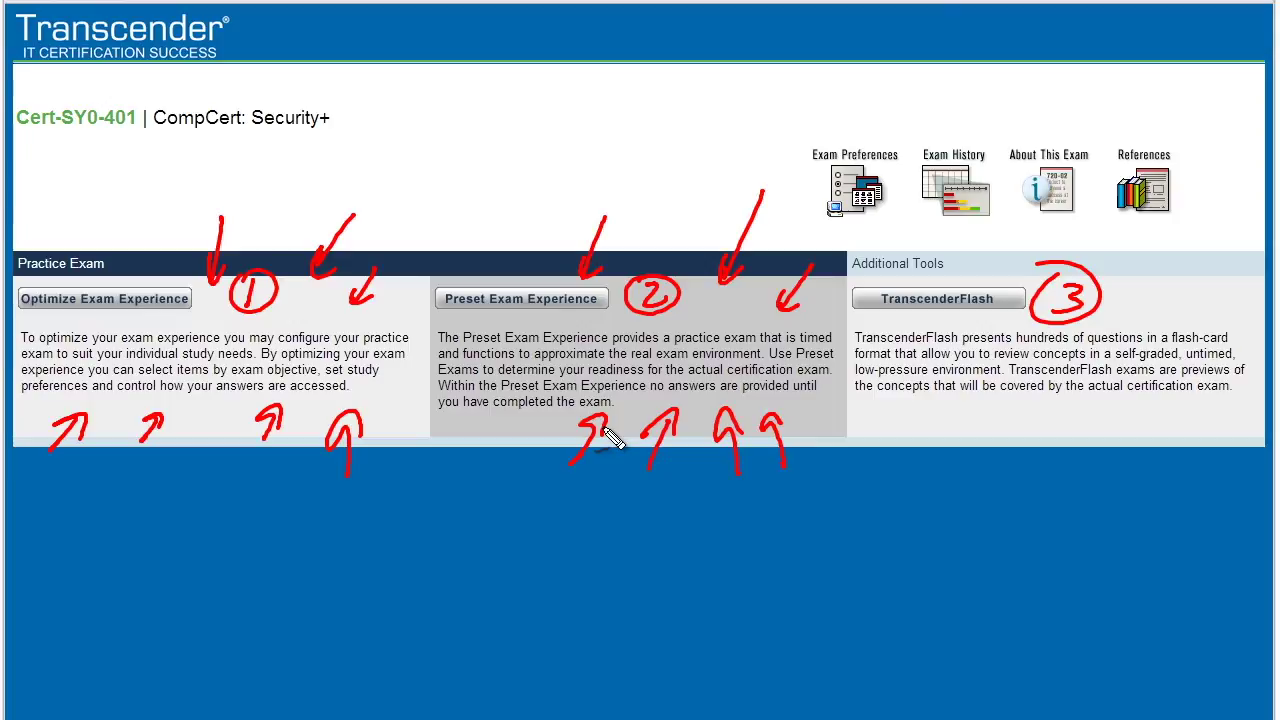
drag(688, 190, 686, 252)
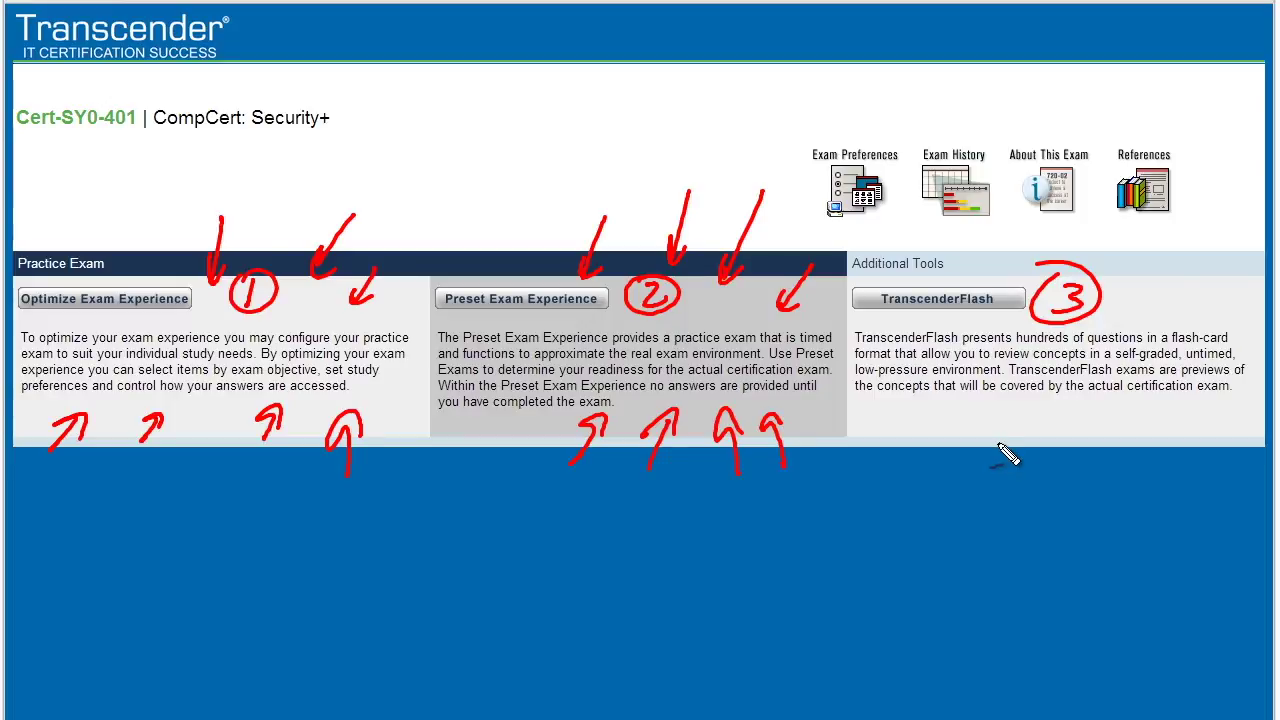
mouse_move(971, 494)
mouse_down()
mouse_move(1008, 425)
mouse_move(1012, 440)
mouse_up()
drag(1176, 254, 1145, 294)
drag(1144, 276, 1162, 292)
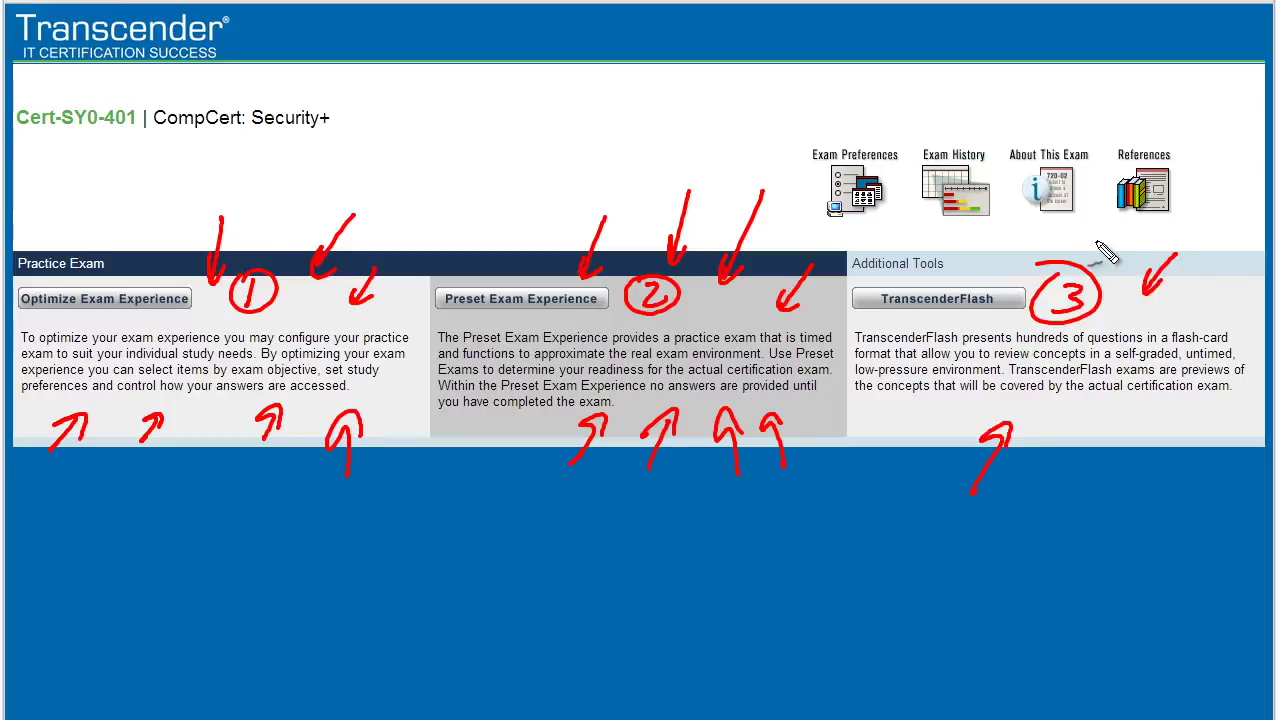
drag(1113, 224, 1091, 256)
drag(1090, 240, 1104, 256)
drag(1015, 222, 1034, 262)
drag(1017, 246, 1034, 262)
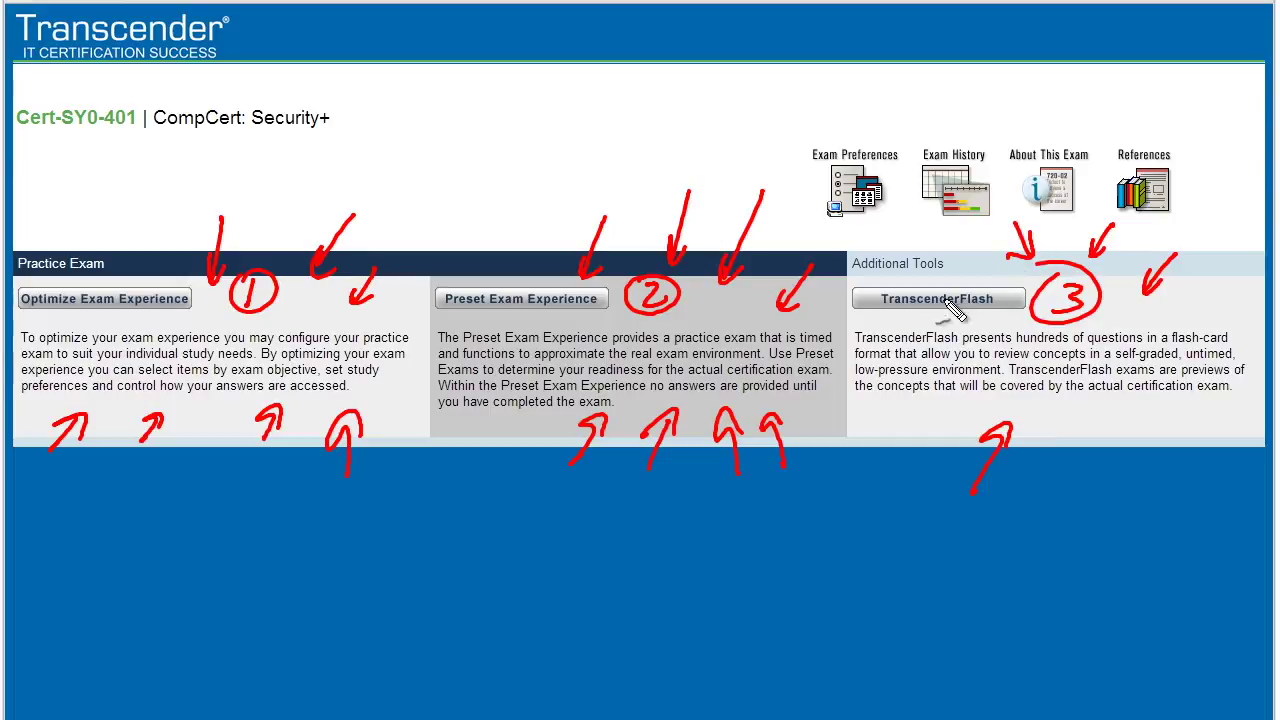
mouse_move(960, 314)
mouse_down()
mouse_move(870, 296)
mouse_move(985, 315)
mouse_up()
drag(1086, 510, 1090, 425)
drag(1074, 456, 1100, 455)
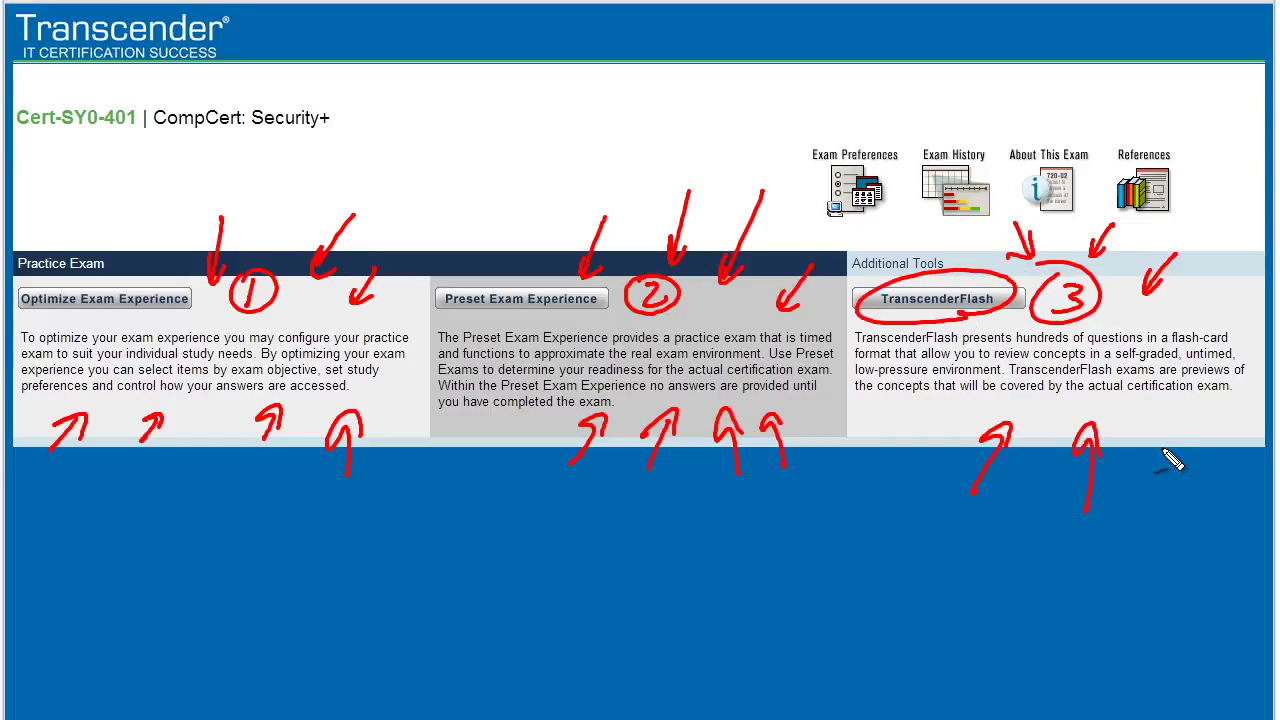
mouse_move(1165, 500)
mouse_down()
mouse_move(1145, 422)
mouse_move(1160, 432)
mouse_up()
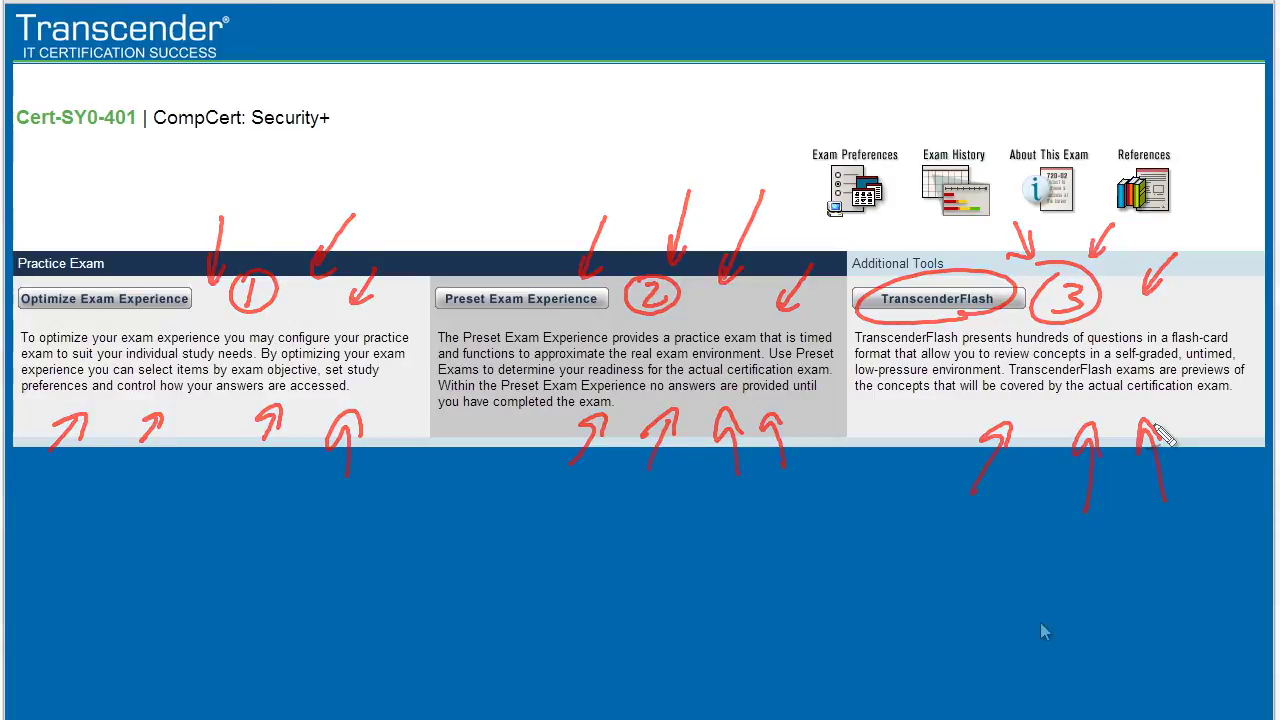
Step: Build an optimized exam from exam objectives with 5 Cryptography questions
click(166, 304)
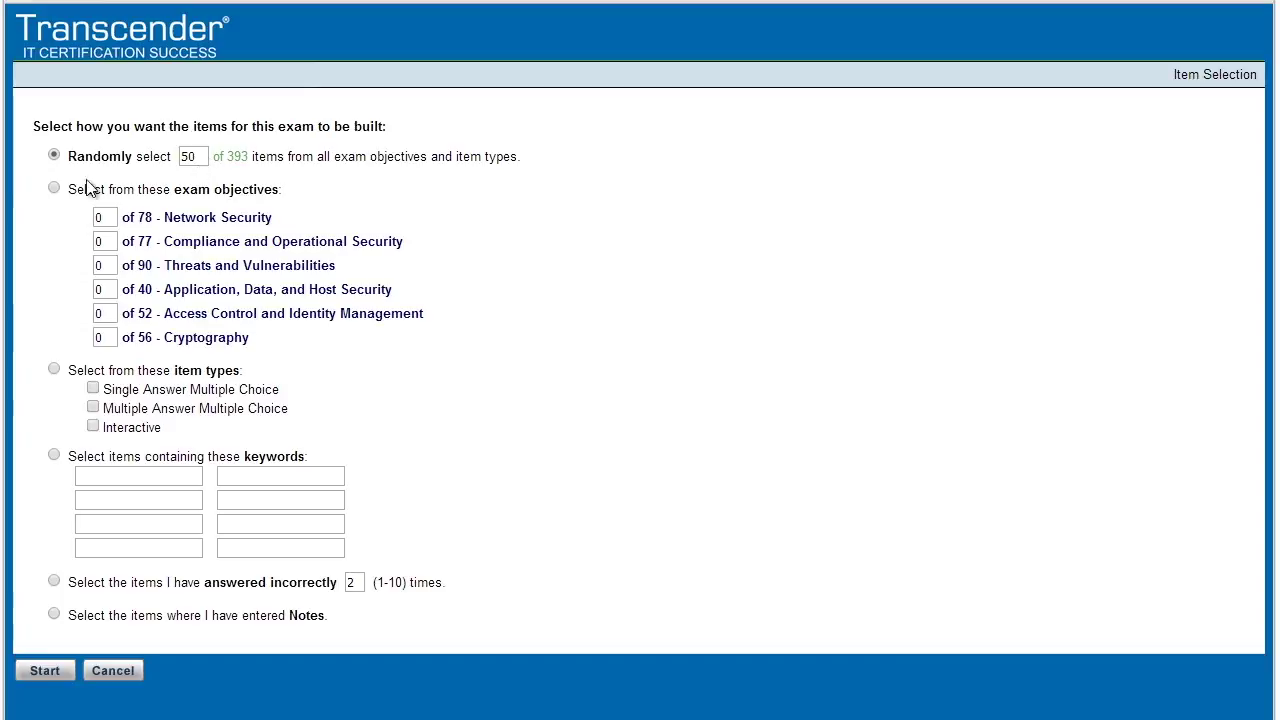
click(54, 189)
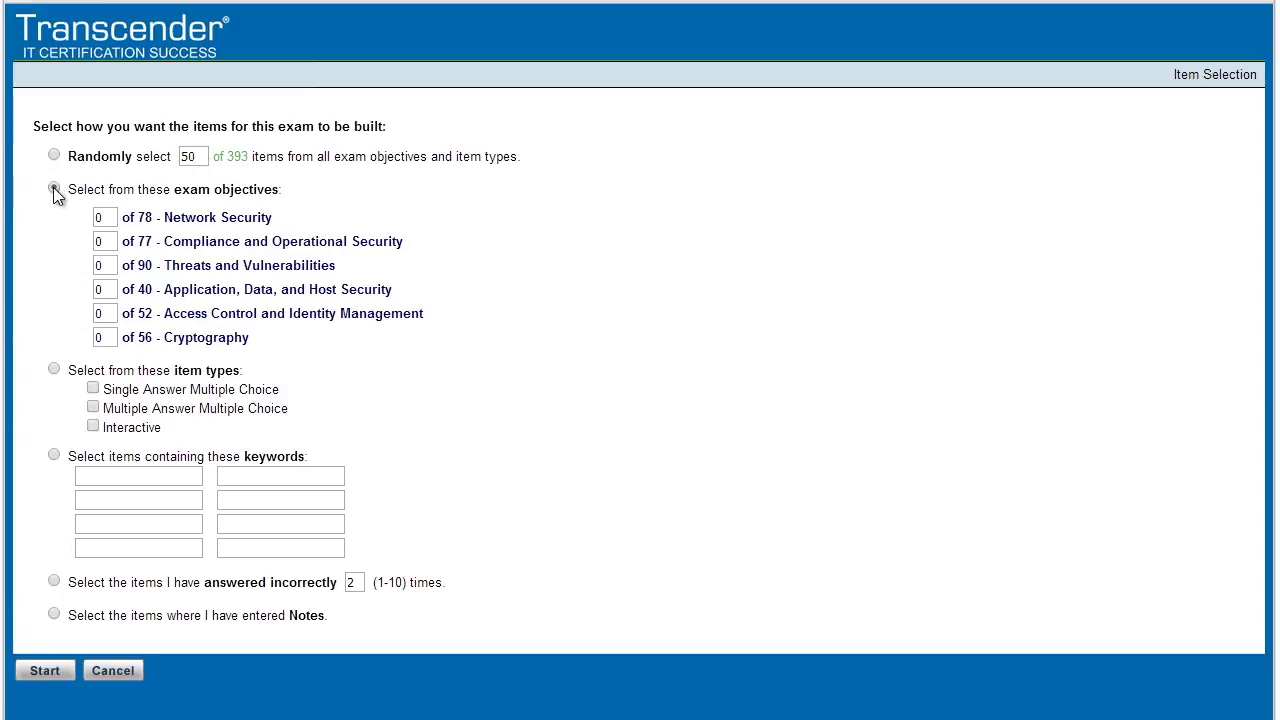
double_click(112, 337)
text(5)
Step: Preview the item-type, keyword, missed and noted sources, then start the 5-question objectives exam
click(54, 369)
click(54, 455)
click(54, 582)
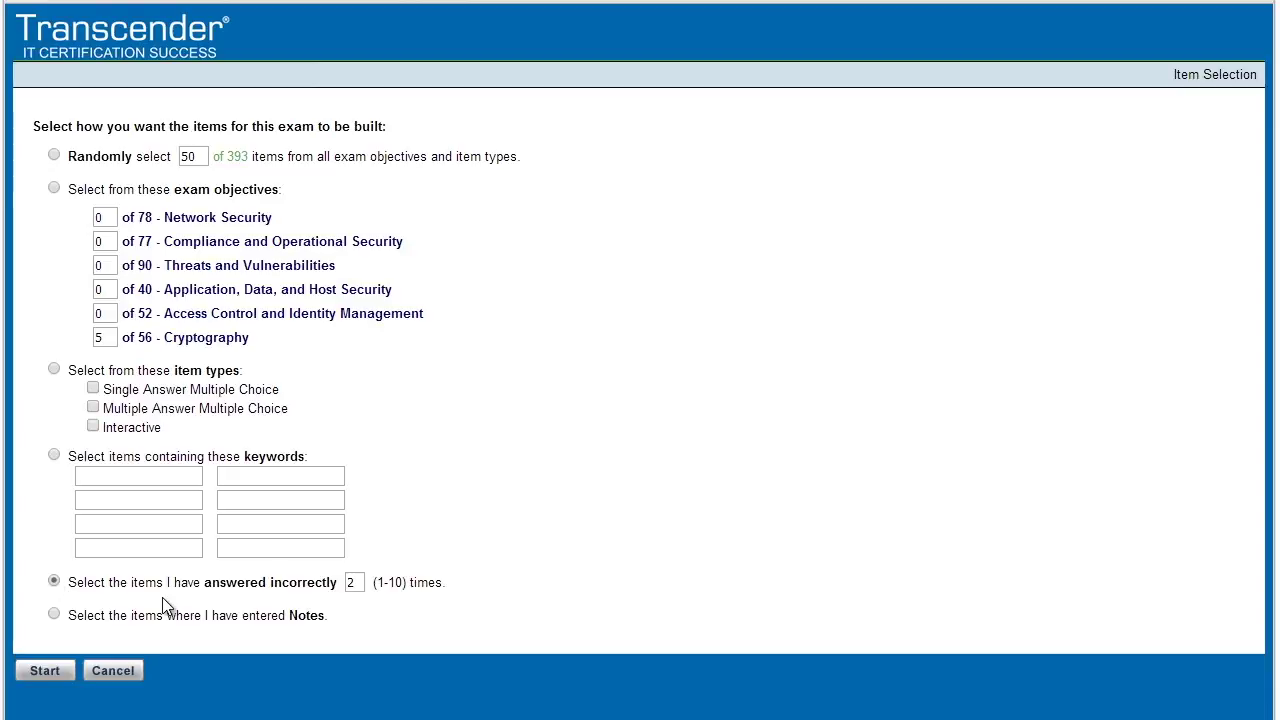
click(163, 612)
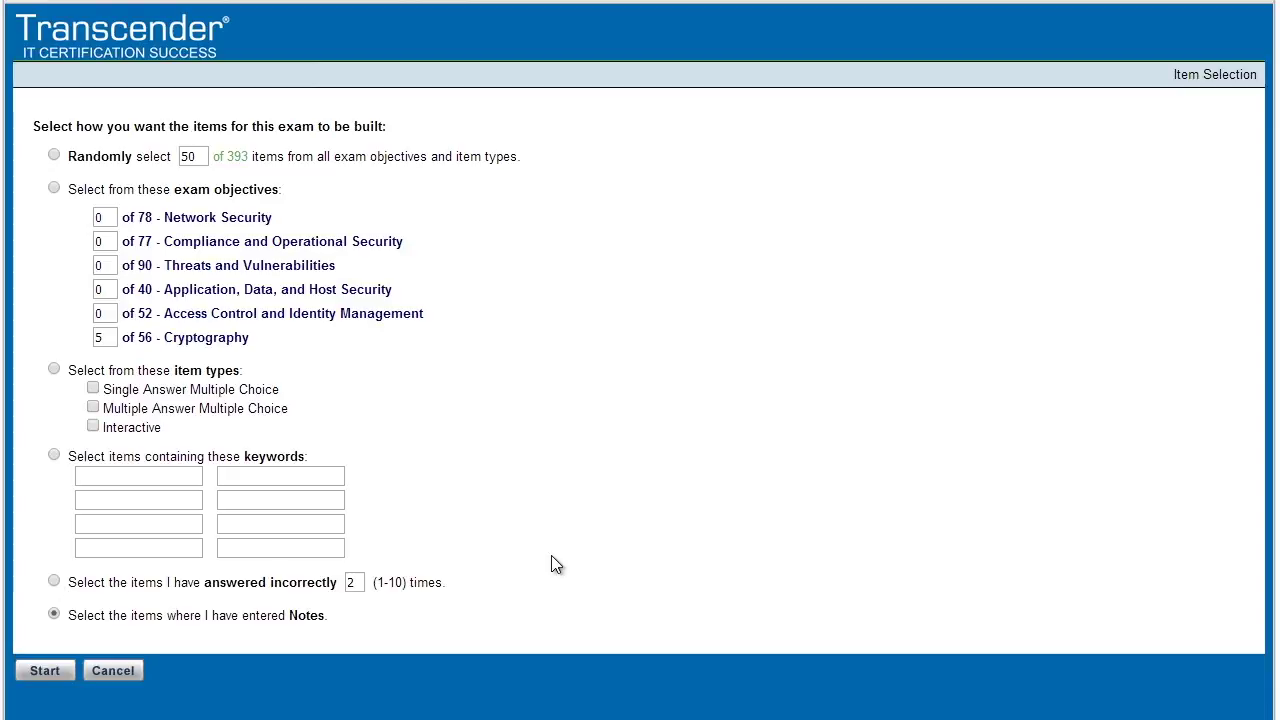
click(55, 189)
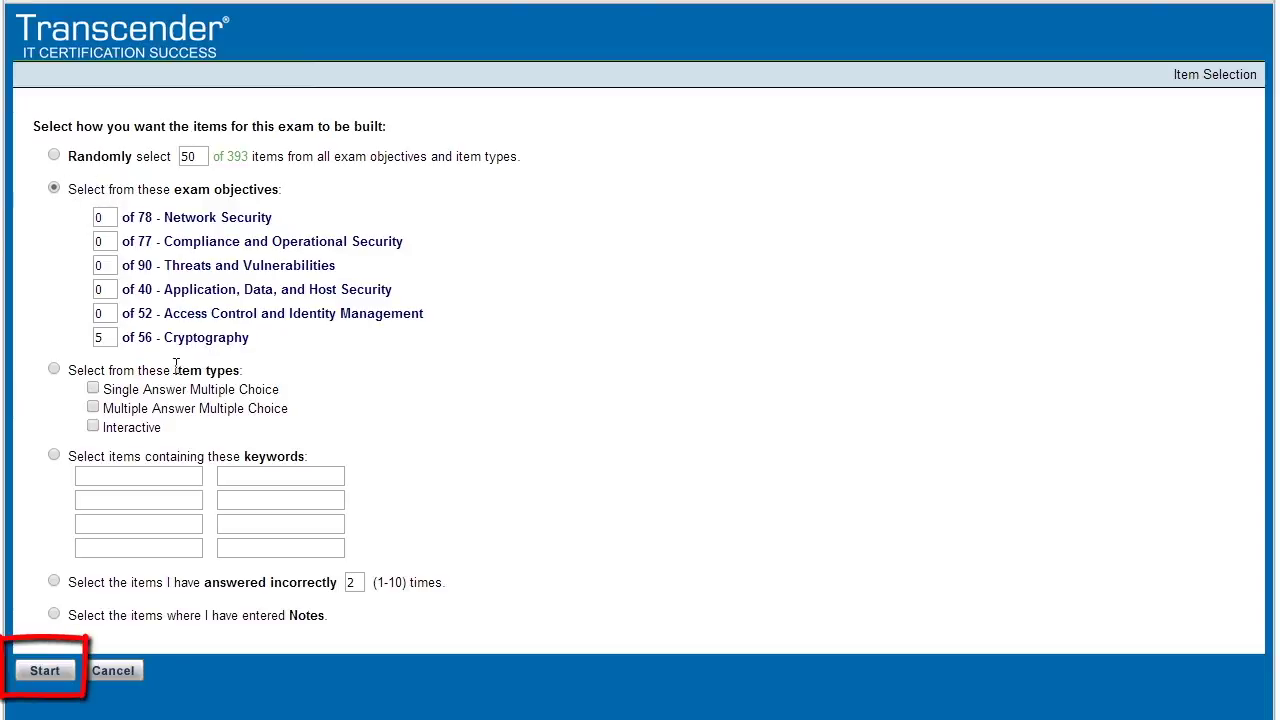
click(50, 672)
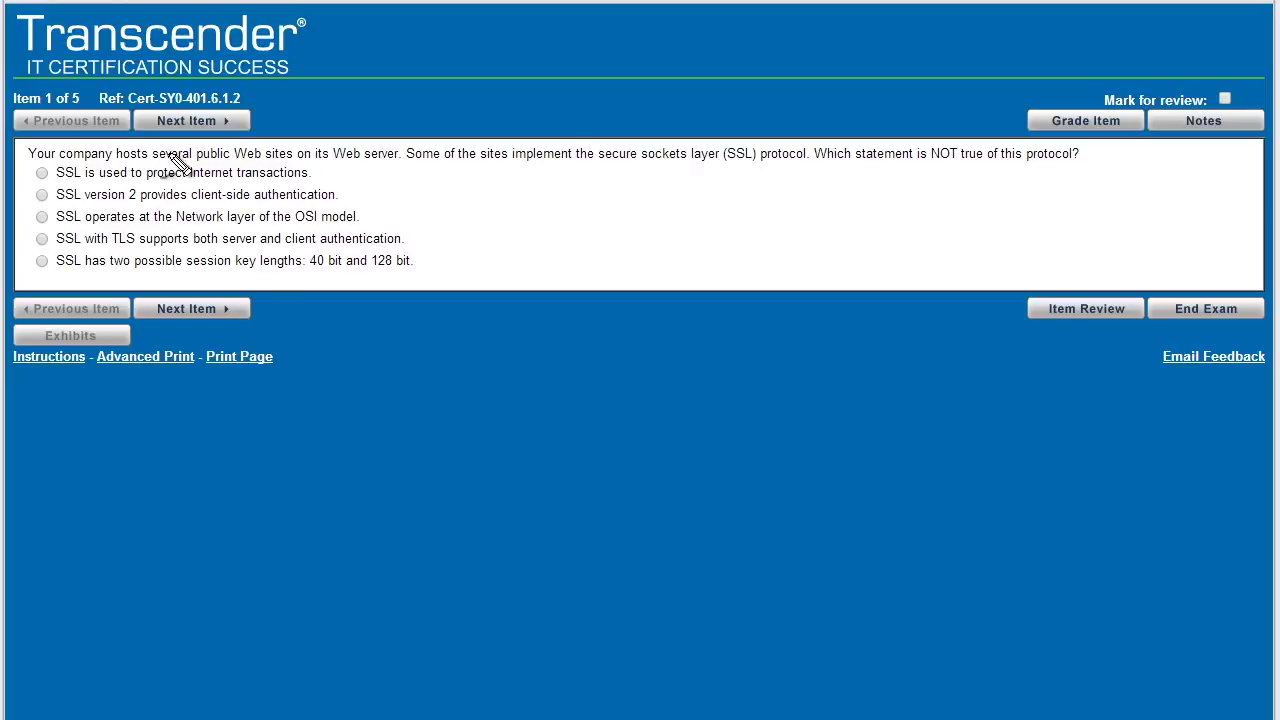
Step: Mark the Network-layer answer on screen, select it, and grade the SSL question
drag(45, 232, 44, 230)
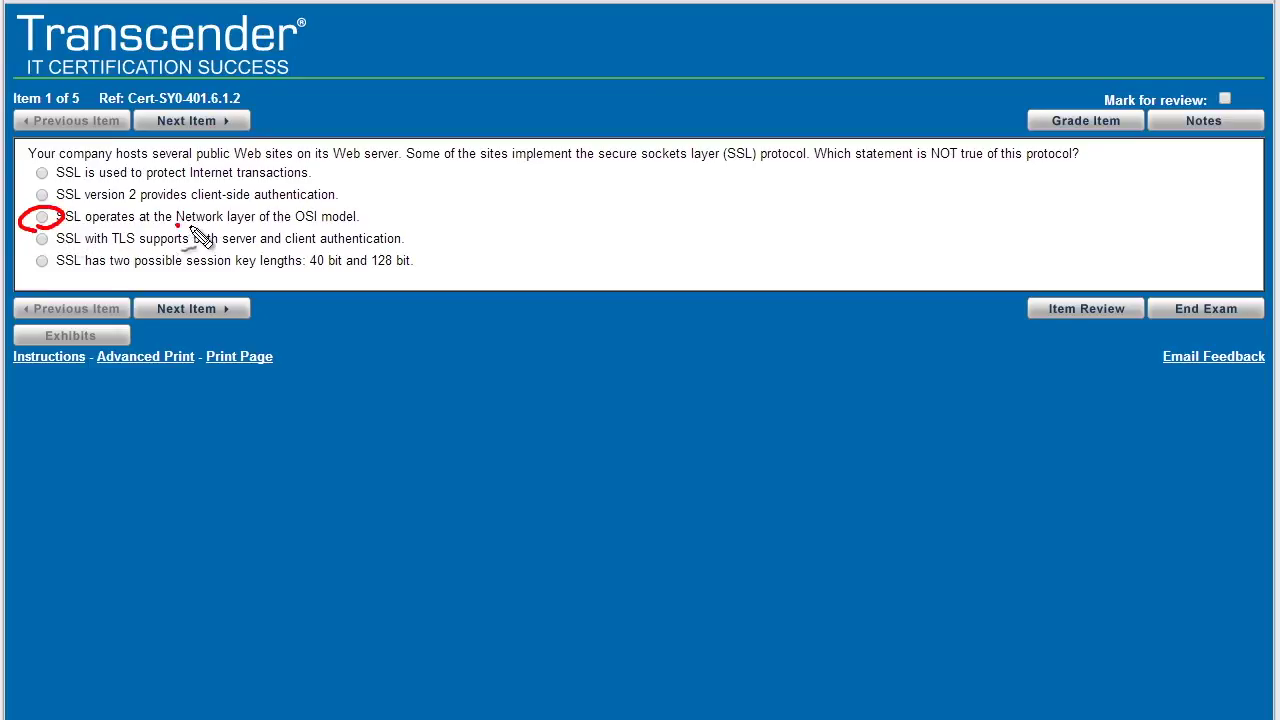
drag(176, 227, 224, 226)
mouse_move(408, 214)
mouse_down()
mouse_move(432, 204)
mouse_move(440, 225)
mouse_move(466, 212)
mouse_up()
drag(366, 216, 382, 215)
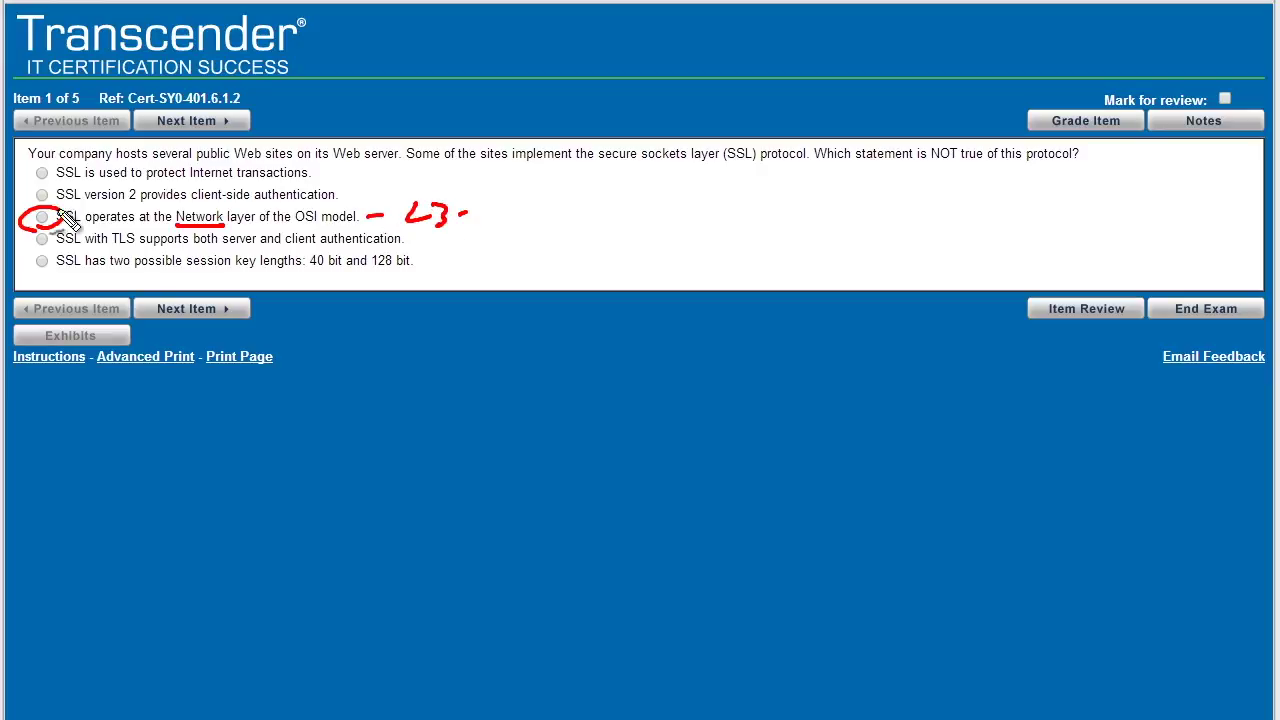
drag(927, 170, 1000, 166)
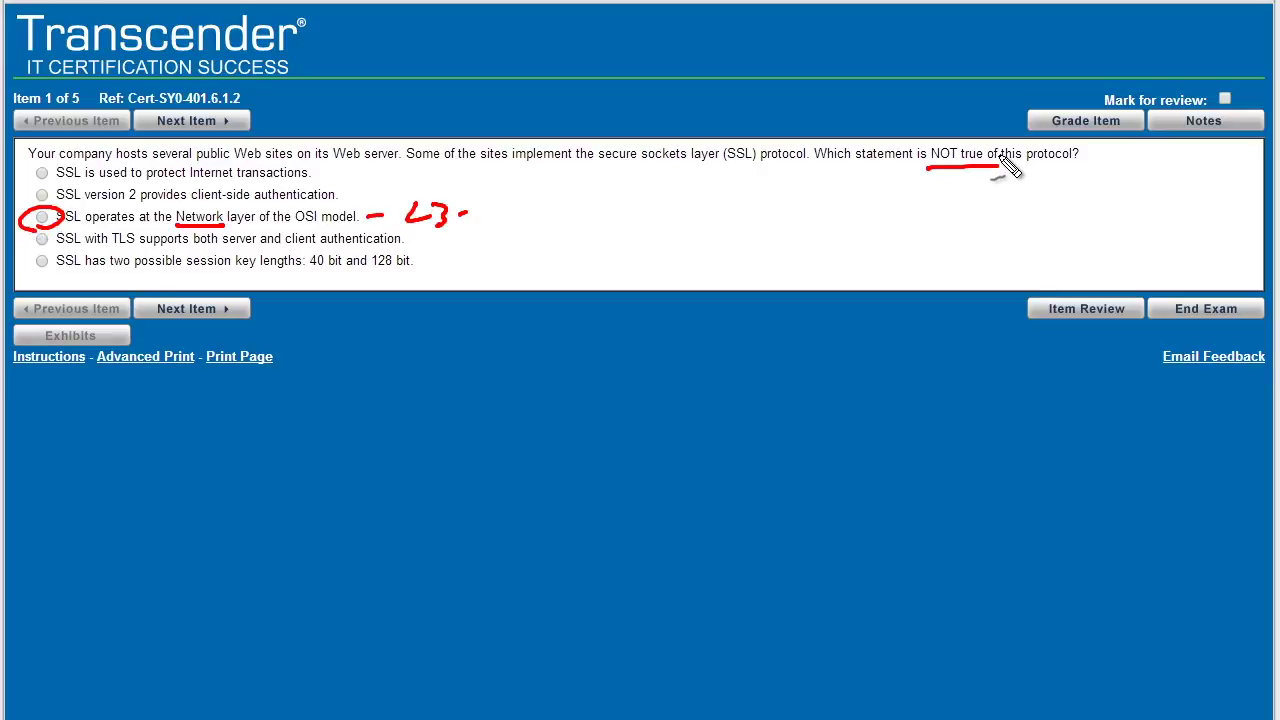
key(Escape)
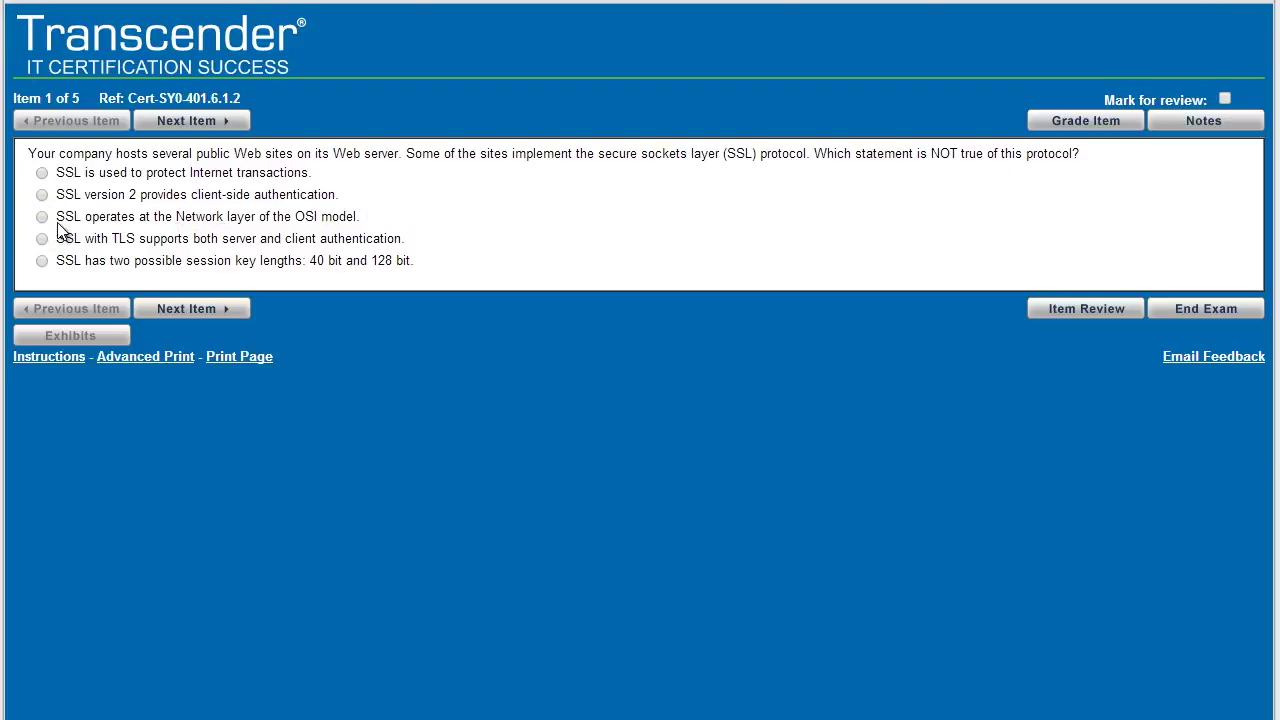
click(42, 216)
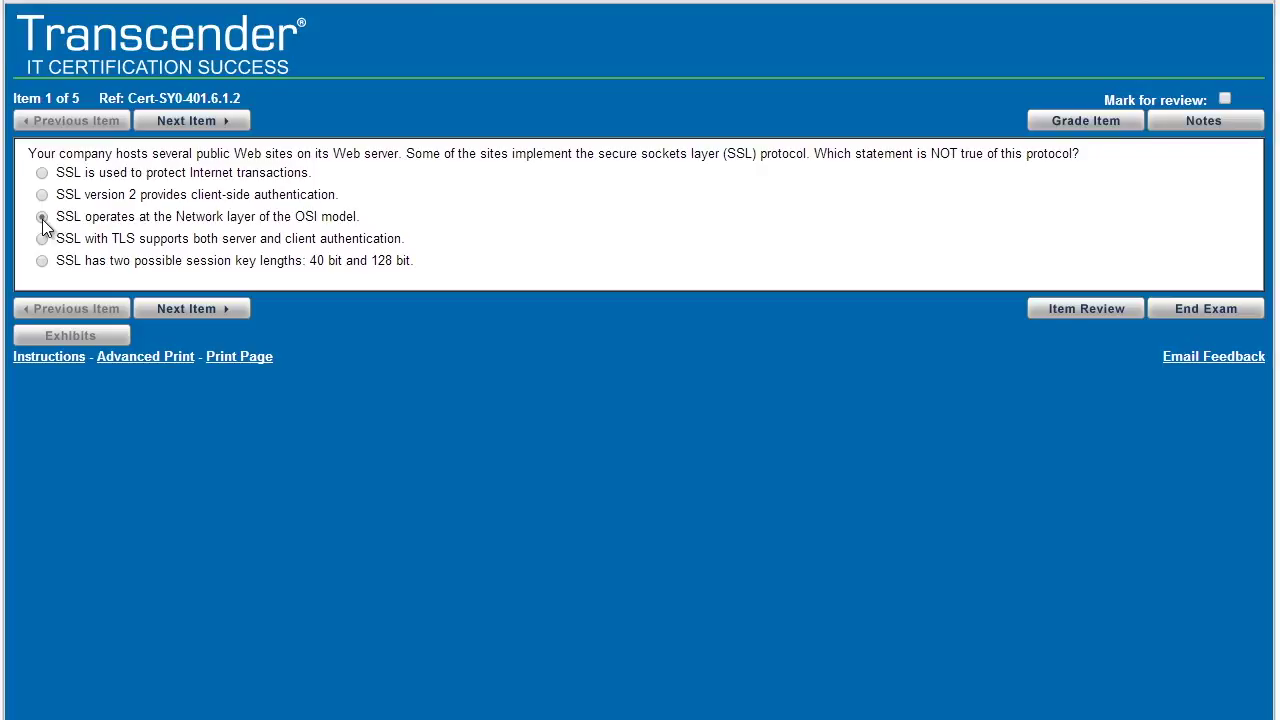
click(1080, 121)
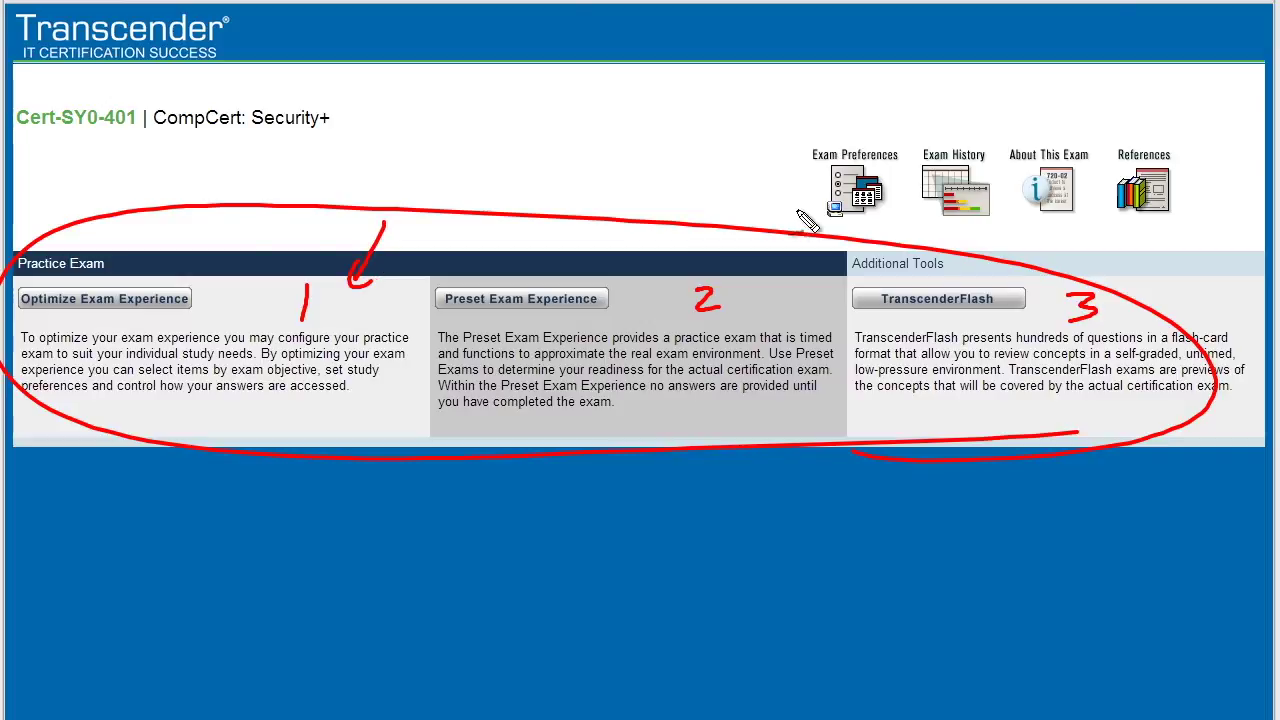
Step: Open the preset exam list and start the 100-item Random Exam
mouse_move(805, 205)
mouse_down()
mouse_move(775, 292)
mouse_move(808, 280)
mouse_up()
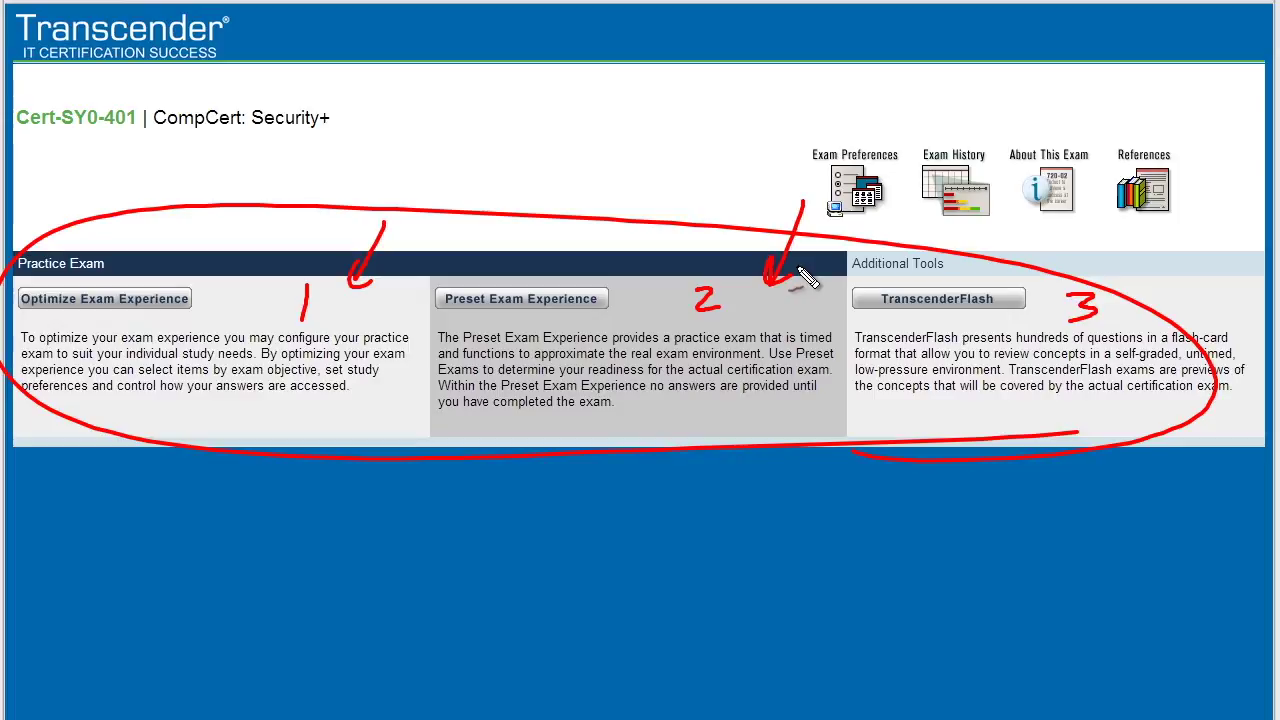
key(Escape)
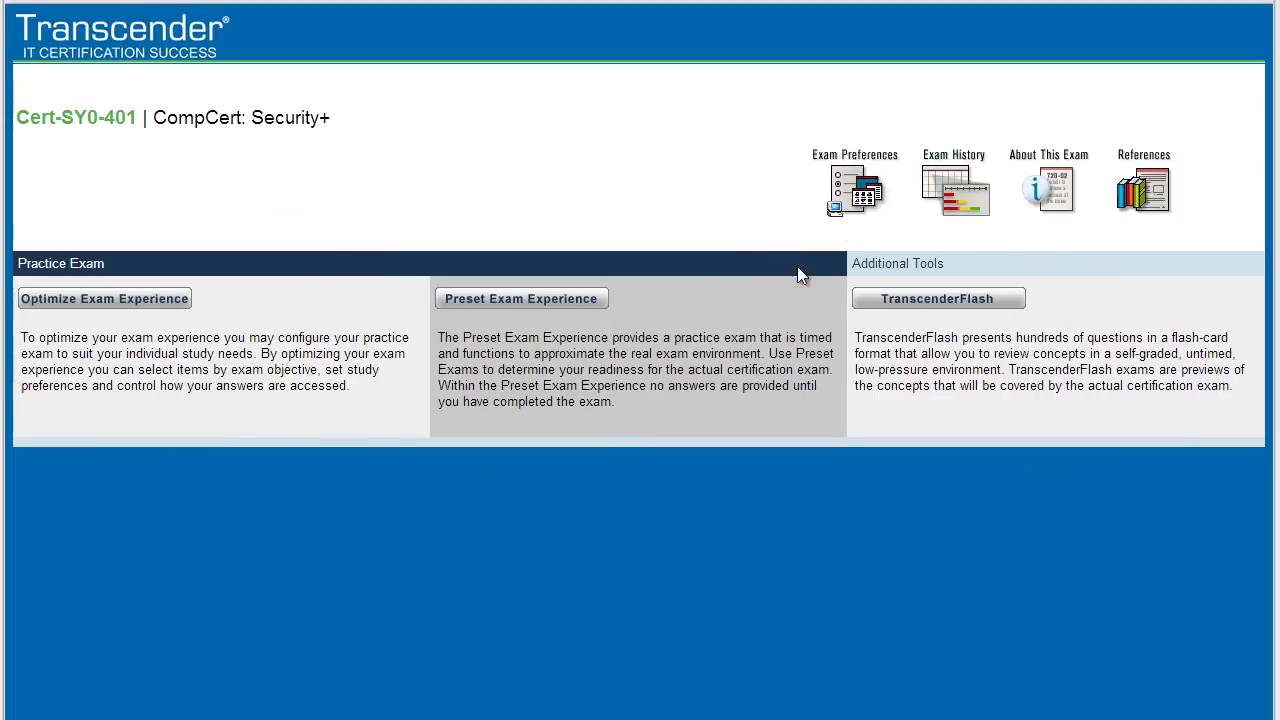
click(548, 300)
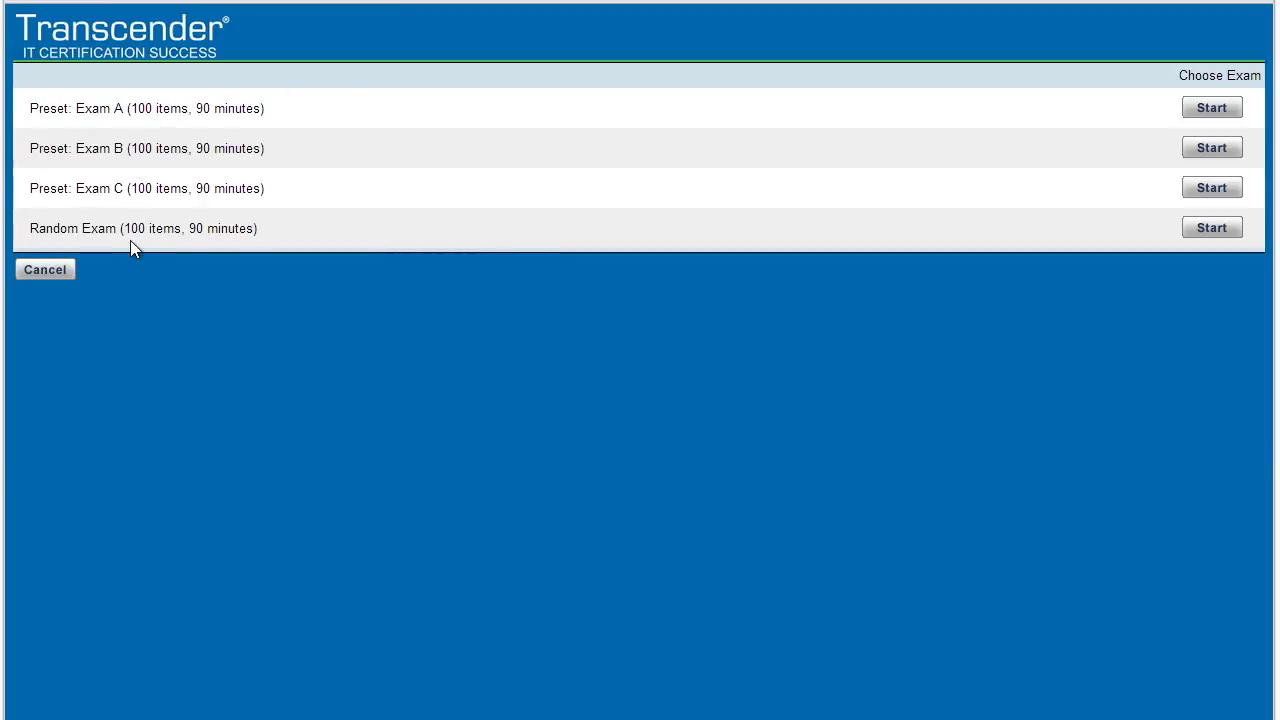
click(1211, 228)
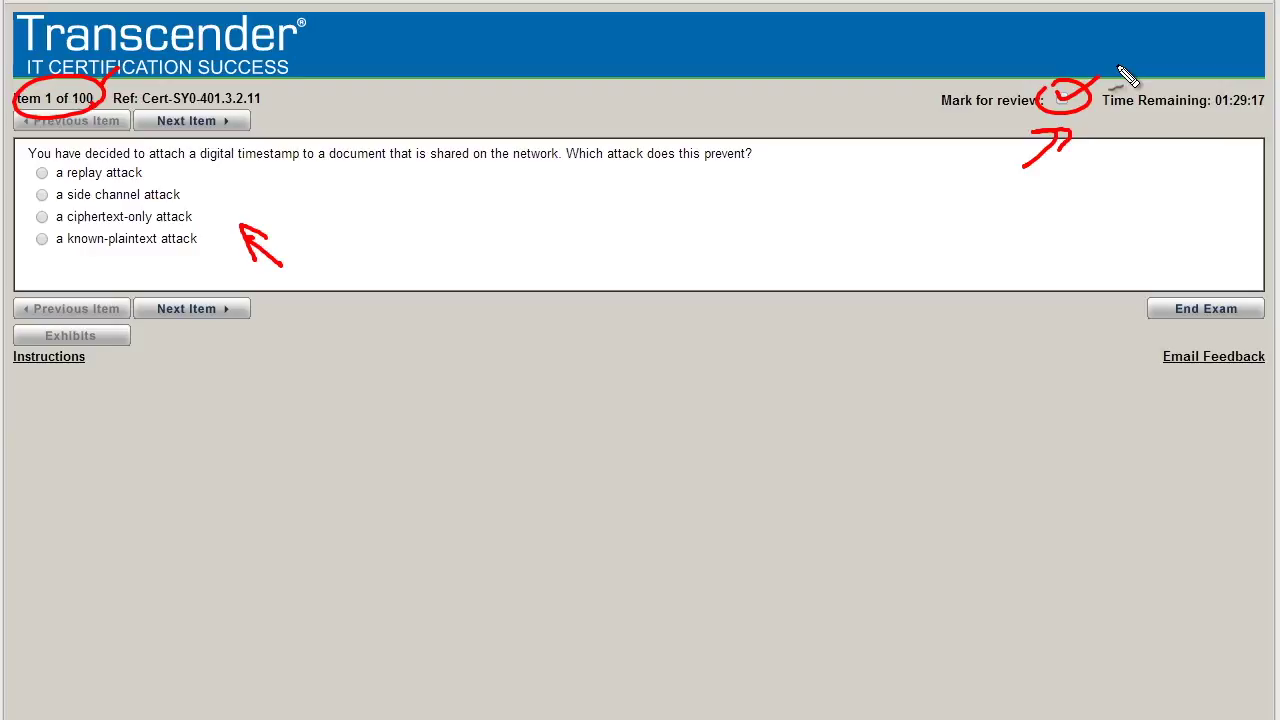
Step: Outline the TranscenderFlash section in red on the main menu
drag(1105, 330, 1085, 378)
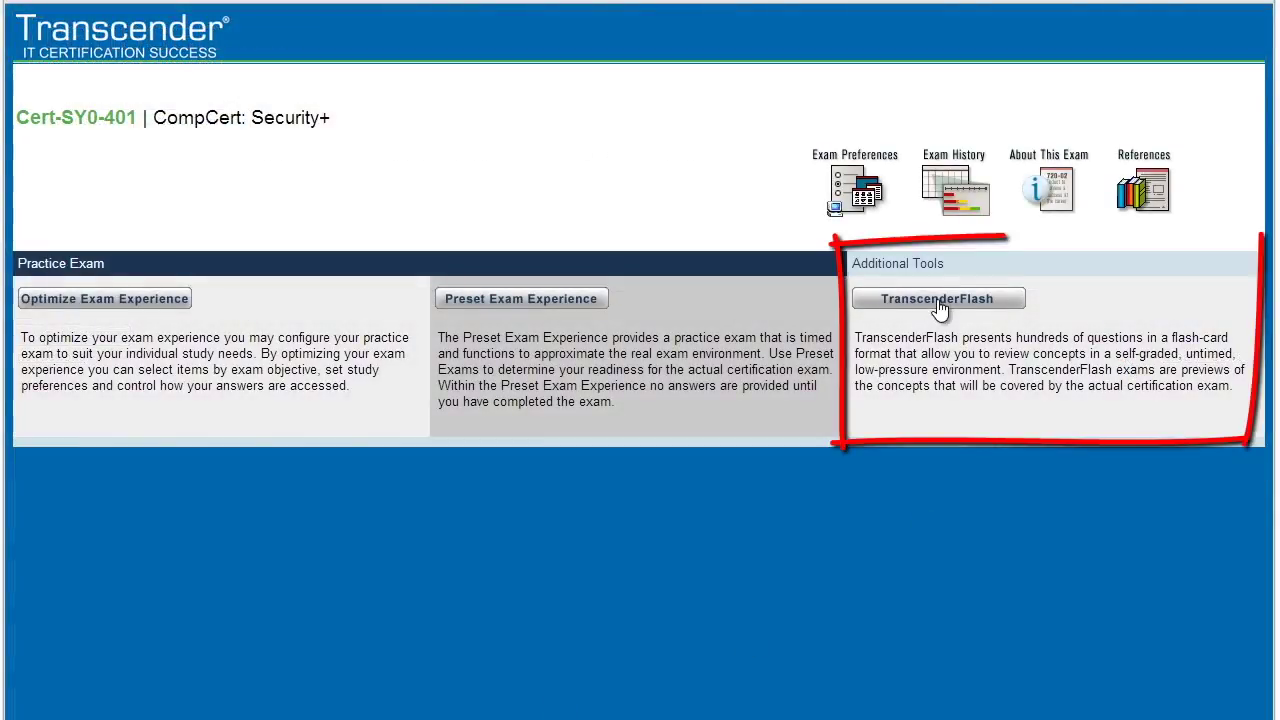
Step: Start a TranscenderFlash exam with 10 Network Security cards
click(938, 300)
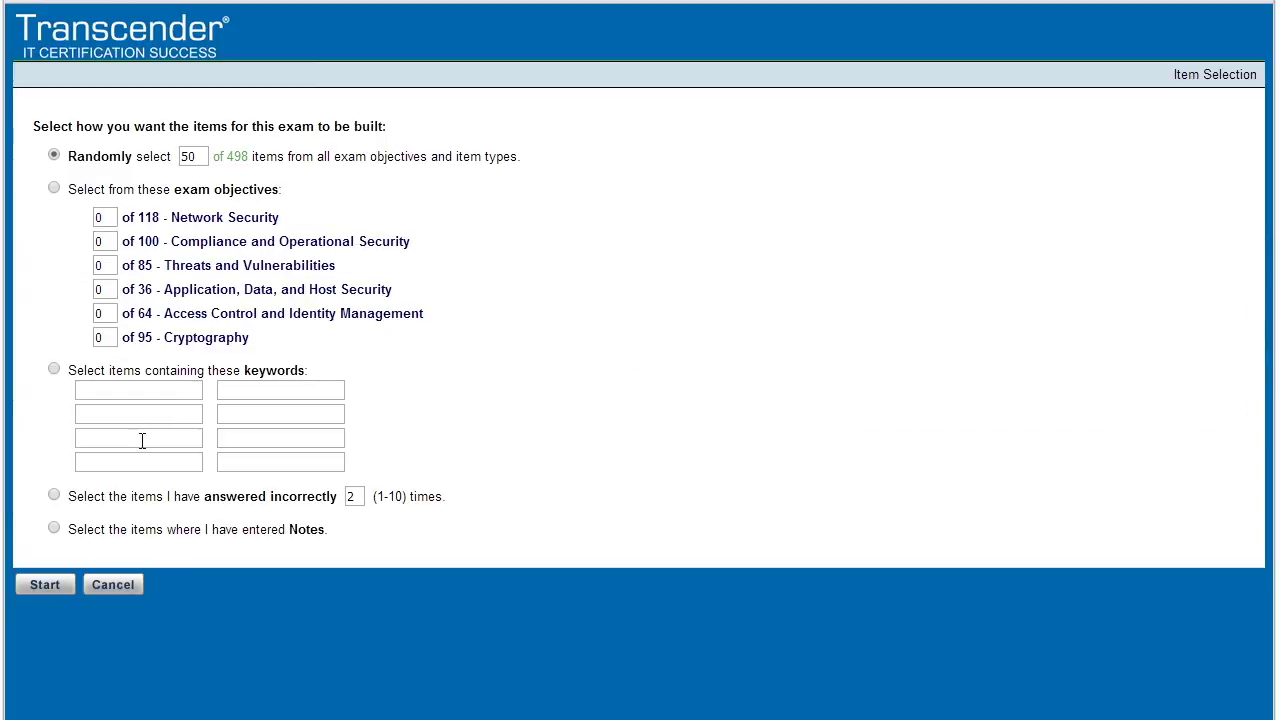
click(112, 218)
text(10)
click(54, 588)
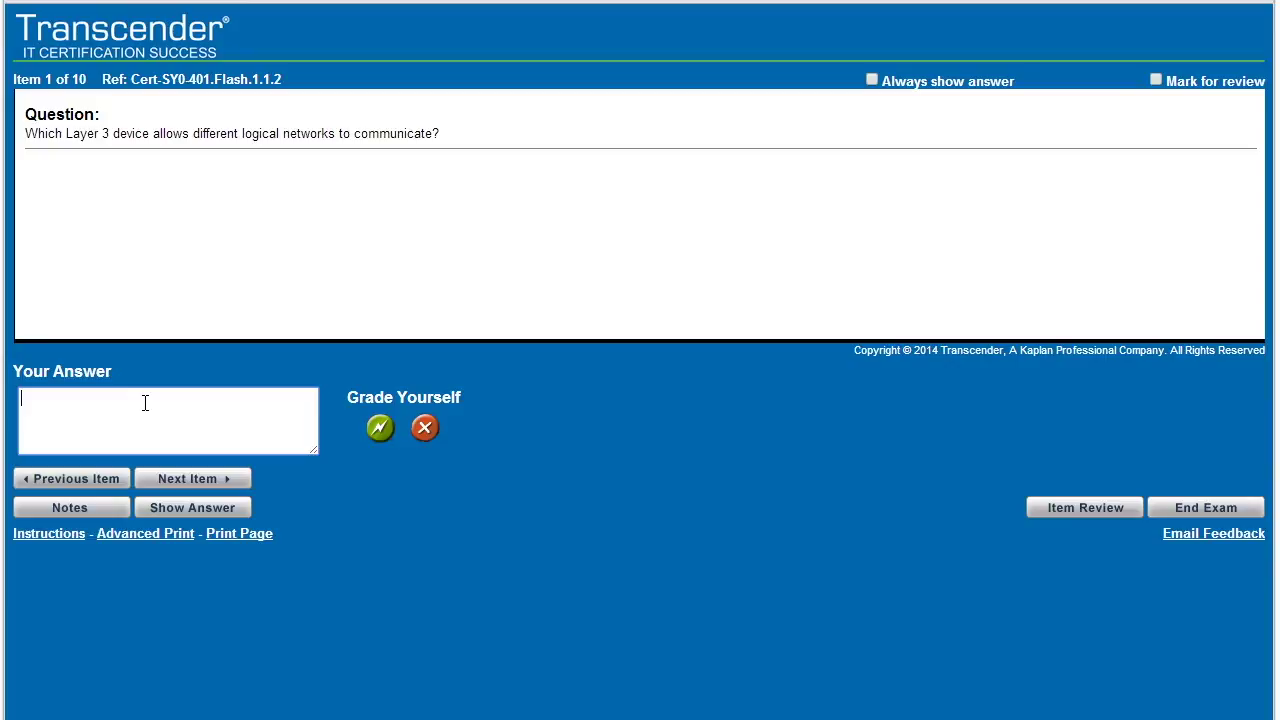
Step: Answer the Layer 3 card with 'router' and reveal the correct answer
text(router)
click(192, 507)
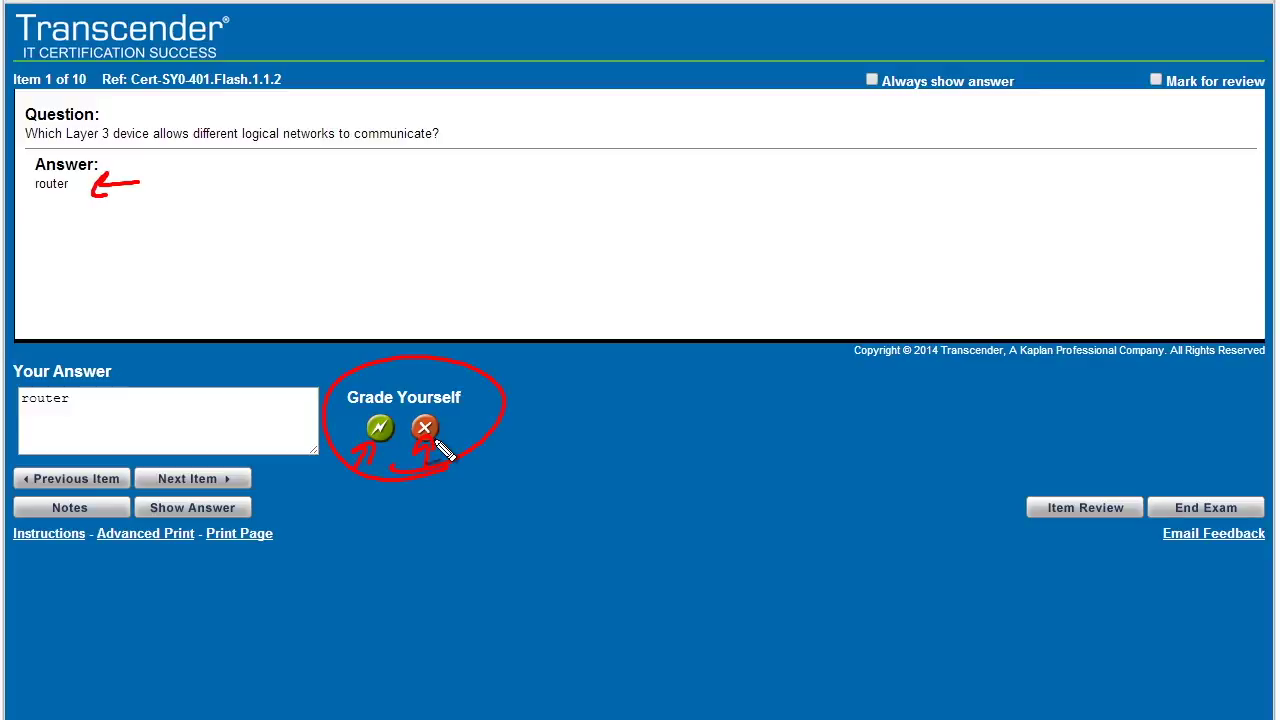
mouse_move(465, 545)
mouse_down()
mouse_move(457, 514)
mouse_move(478, 505)
mouse_up()
key(Escape)
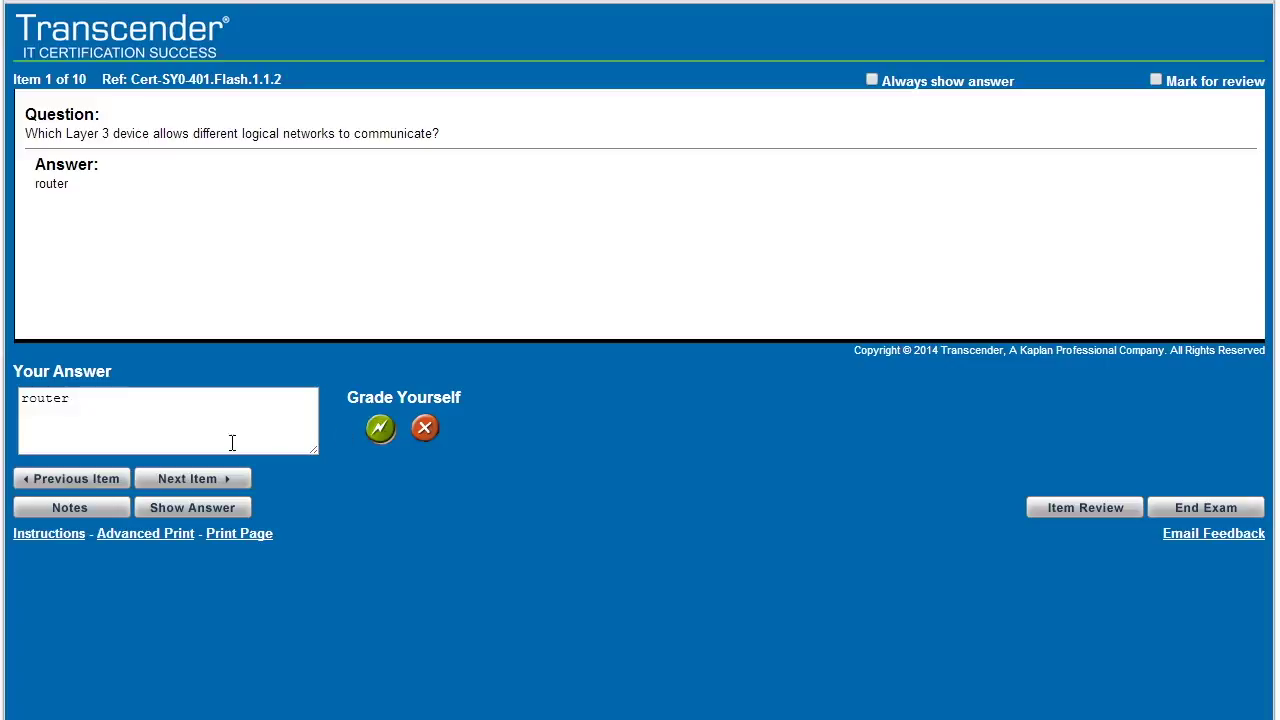
Step: Answer the second card 'network based IDS/IPS', reveal the NIDS answer, and request End Exam
click(202, 478)
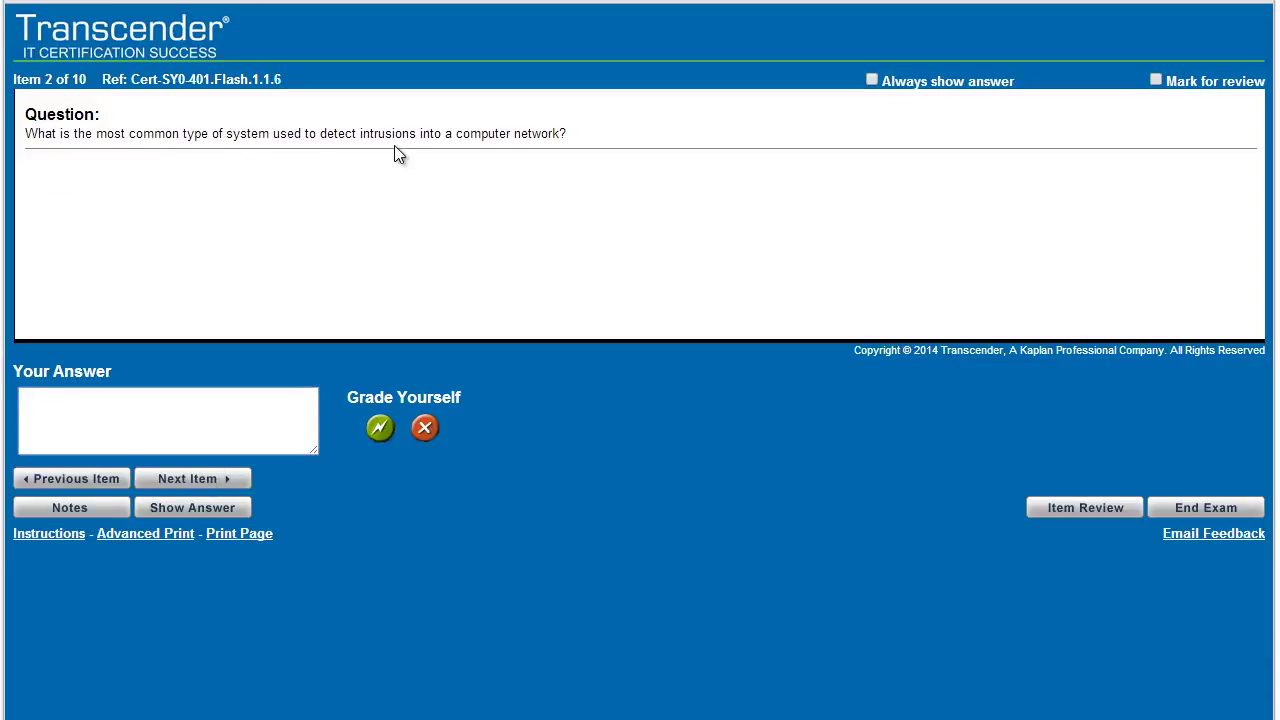
click(208, 403)
text(network based IDS)
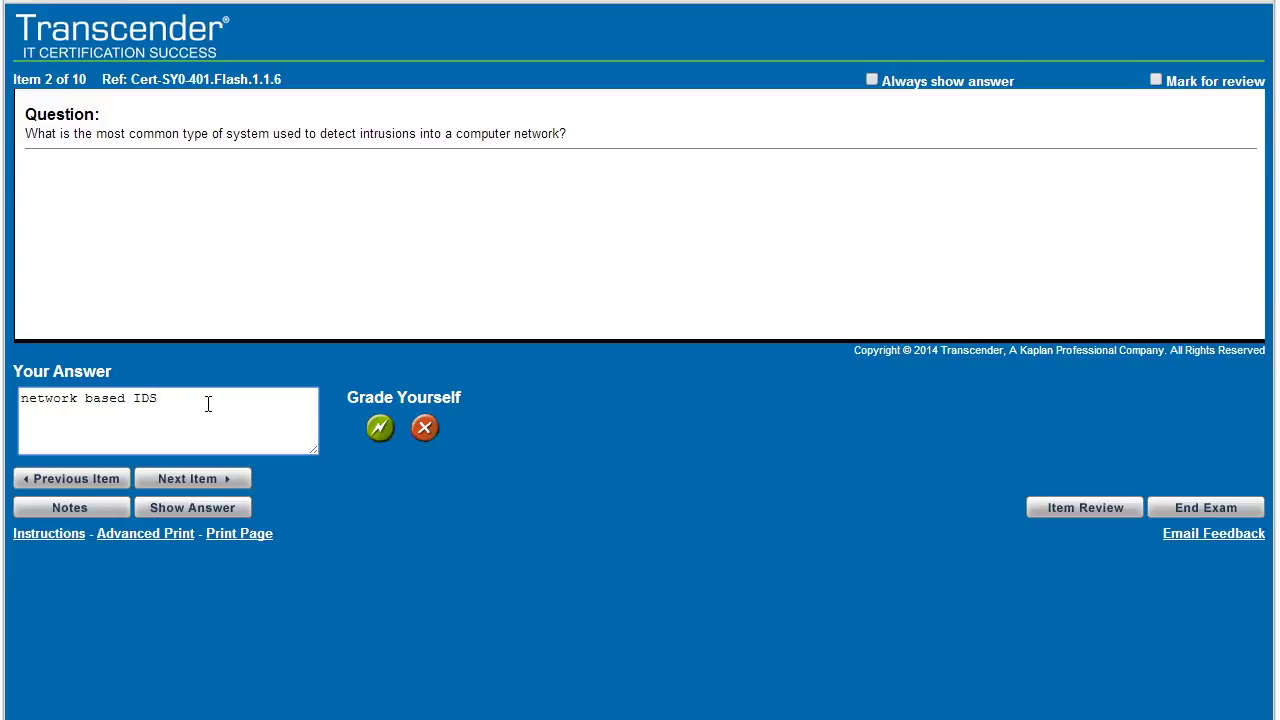
text(/IPS)
click(190, 507)
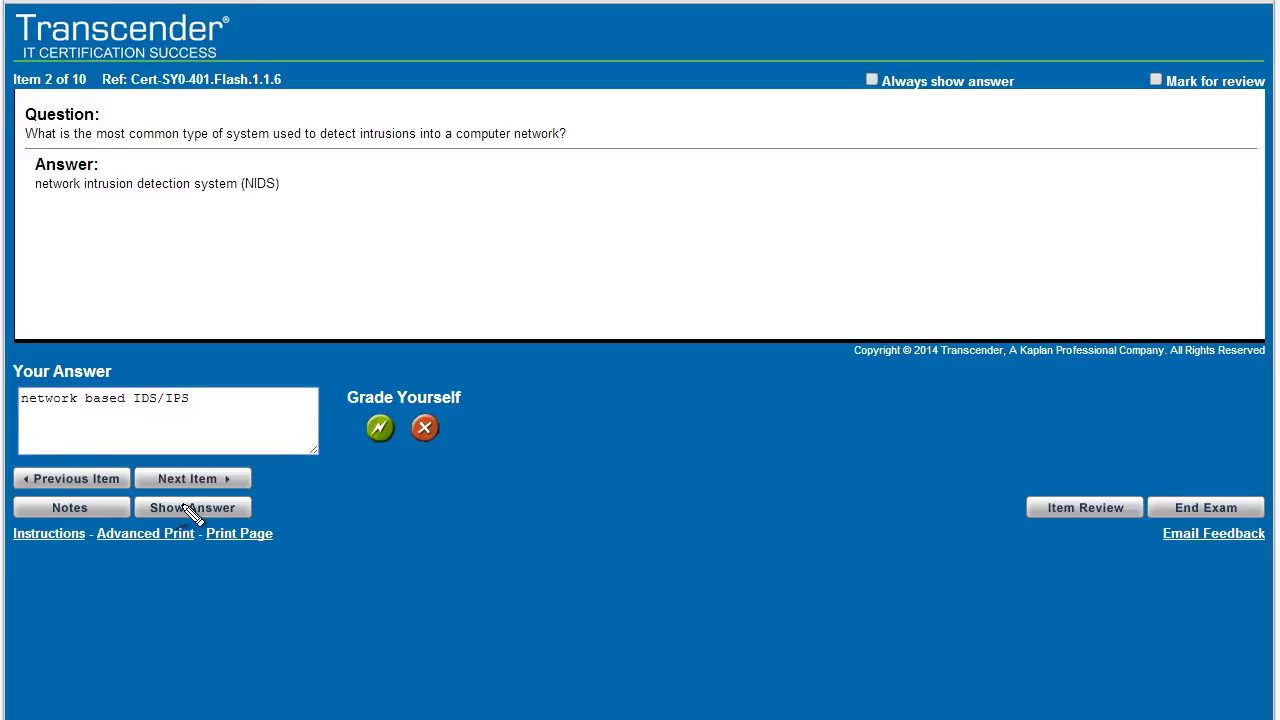
drag(93, 215, 149, 215)
drag(270, 213, 221, 222)
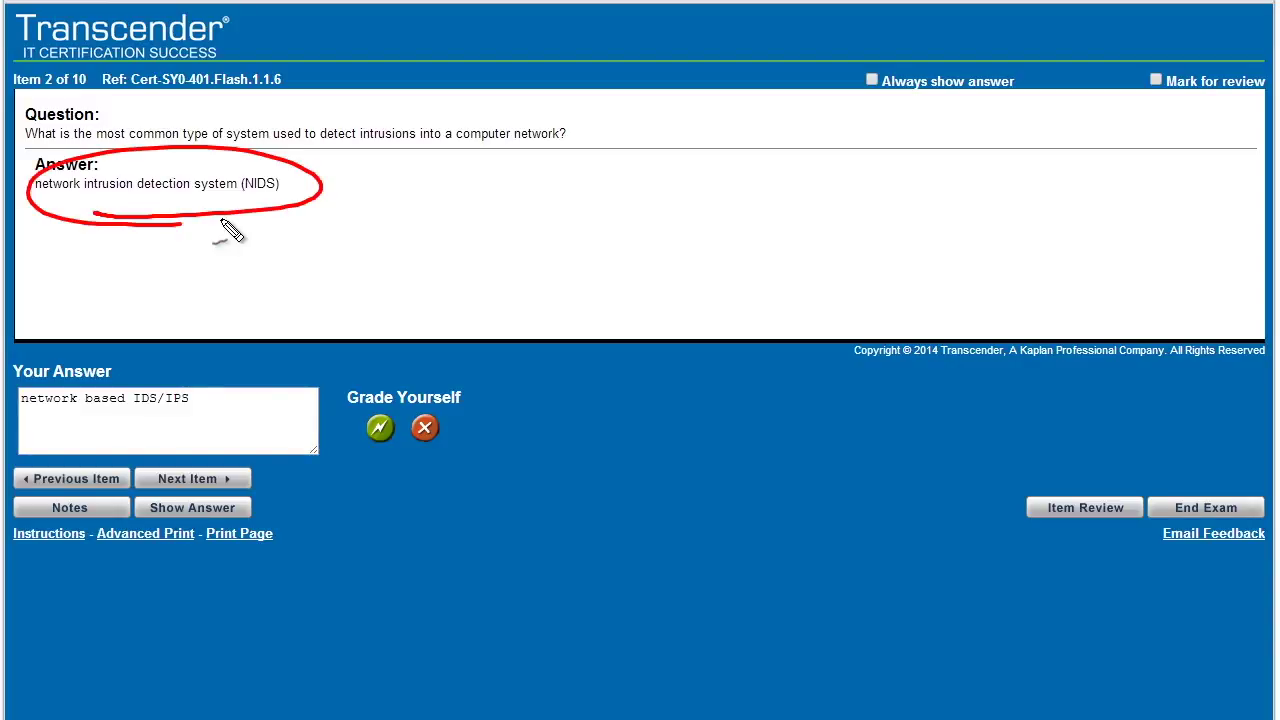
key(Escape)
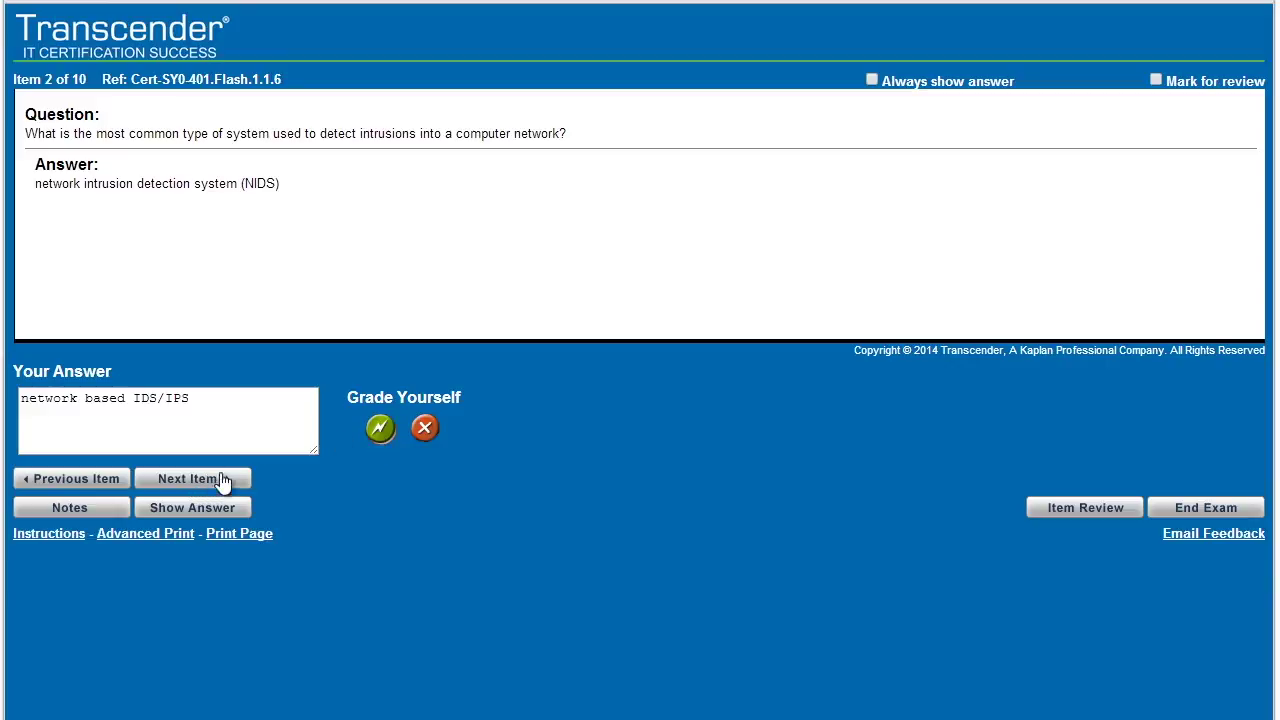
click(1179, 513)
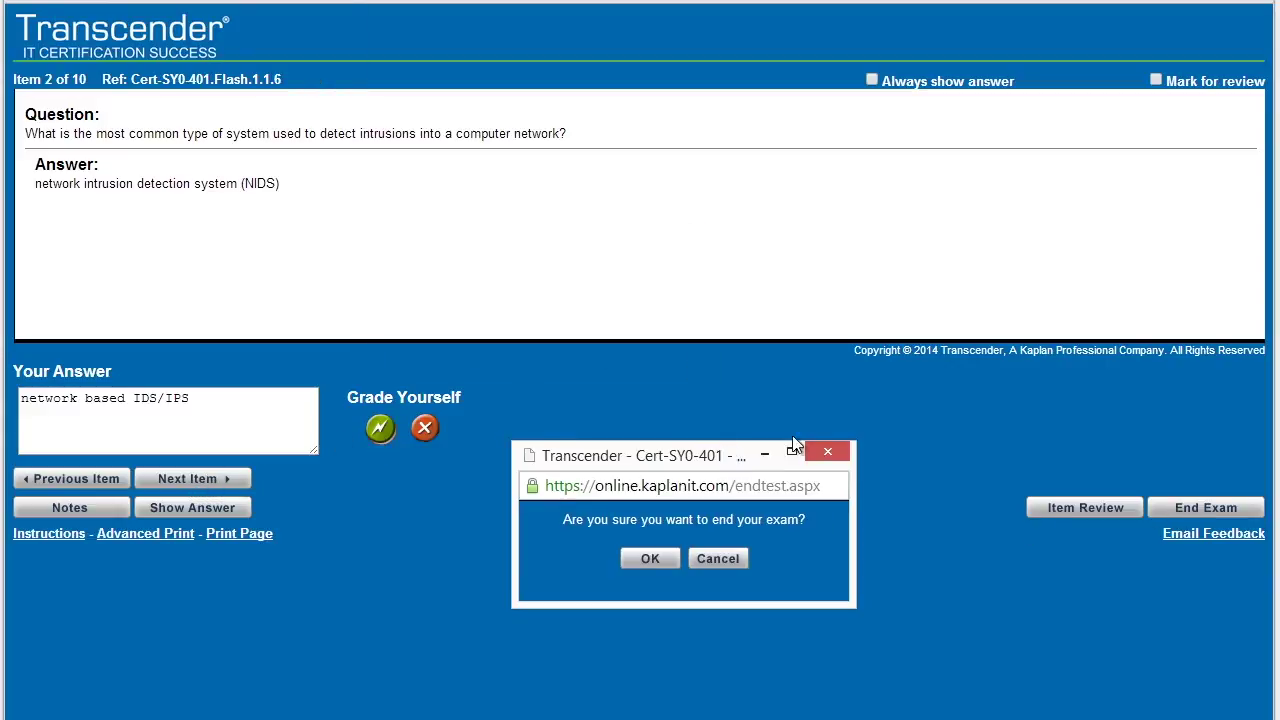
Step: Confirm ending the exam, exit the 20% score report, and annotate the home page with numbers and arrows
click(650, 559)
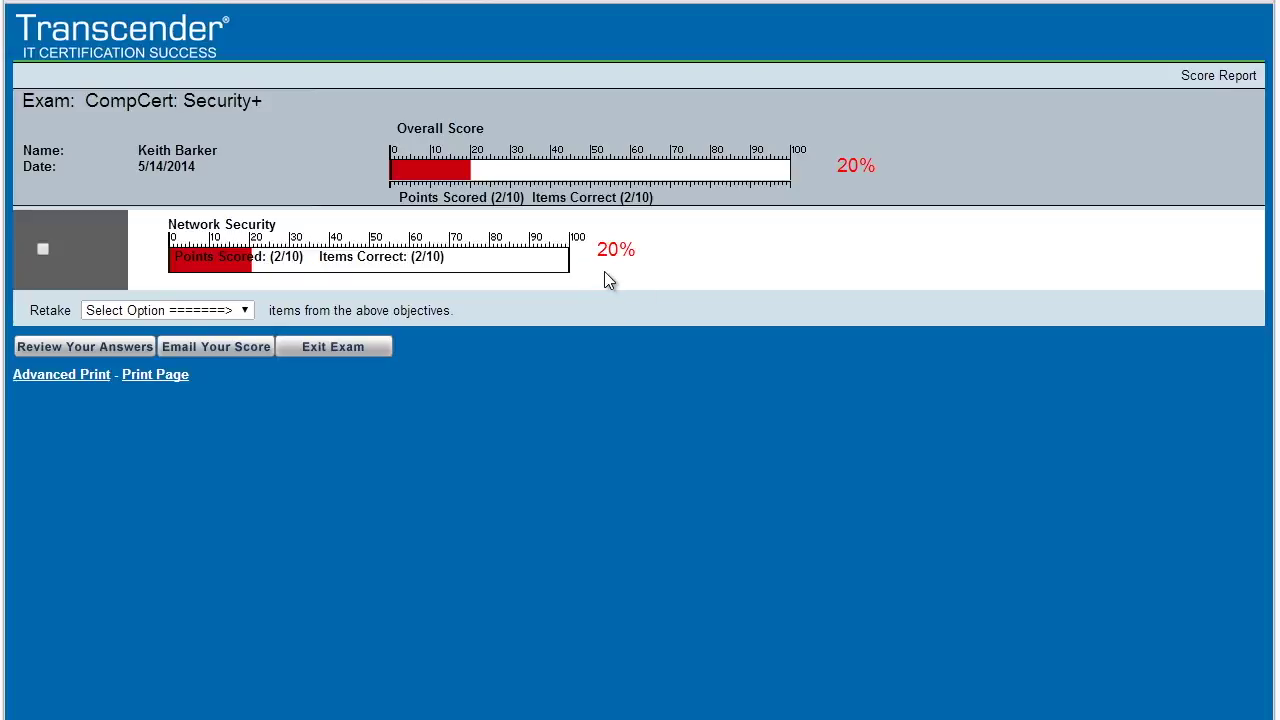
click(326, 352)
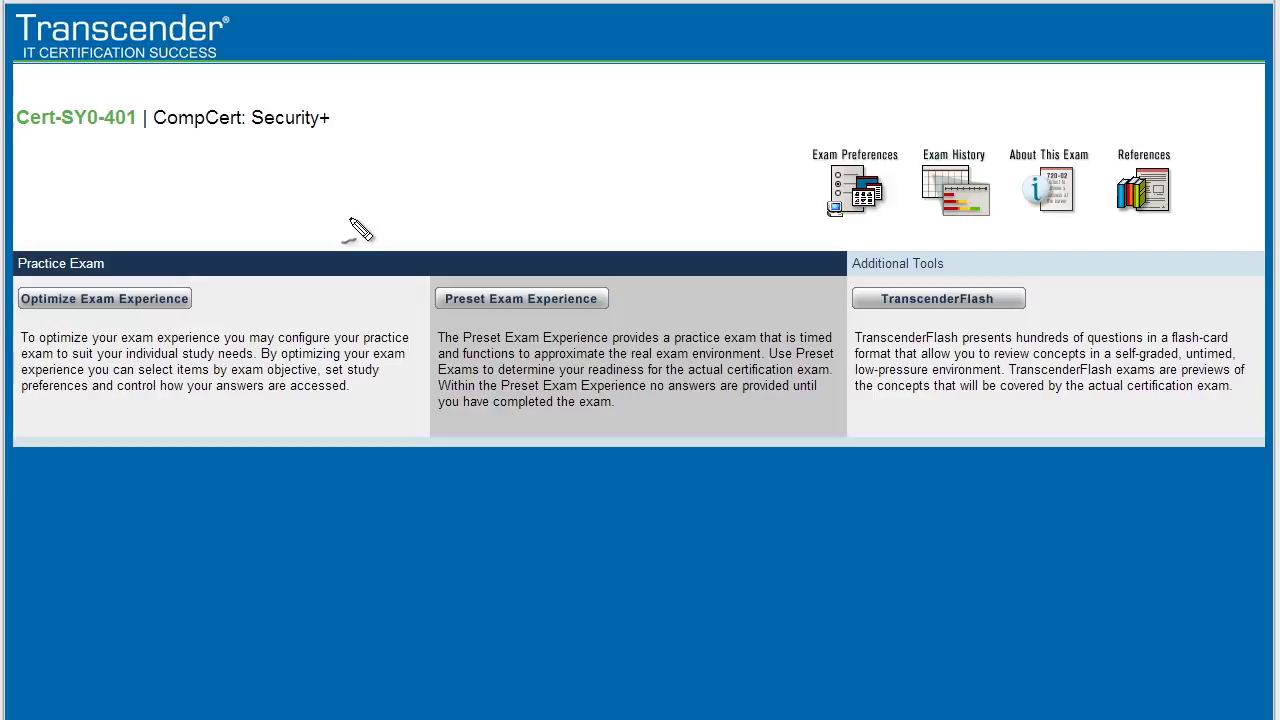
mouse_move(400, 184)
mouse_down()
mouse_move(338, 296)
mouse_move(365, 284)
mouse_up()
drag(280, 303, 276, 334)
drag(300, 274, 304, 280)
drag(1165, 226, 1130, 305)
drag(1125, 272, 1145, 292)
drag(1122, 302, 1136, 330)
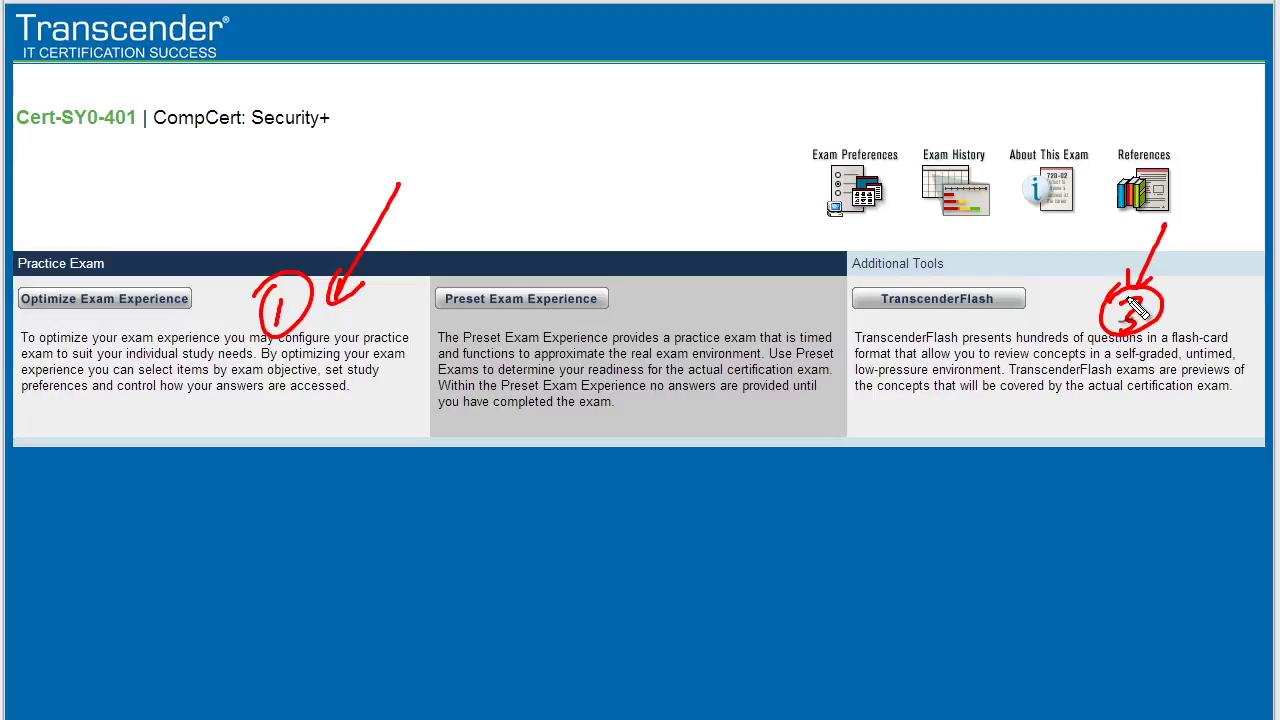
drag(358, 503, 405, 425)
drag(748, 100, 688, 192)
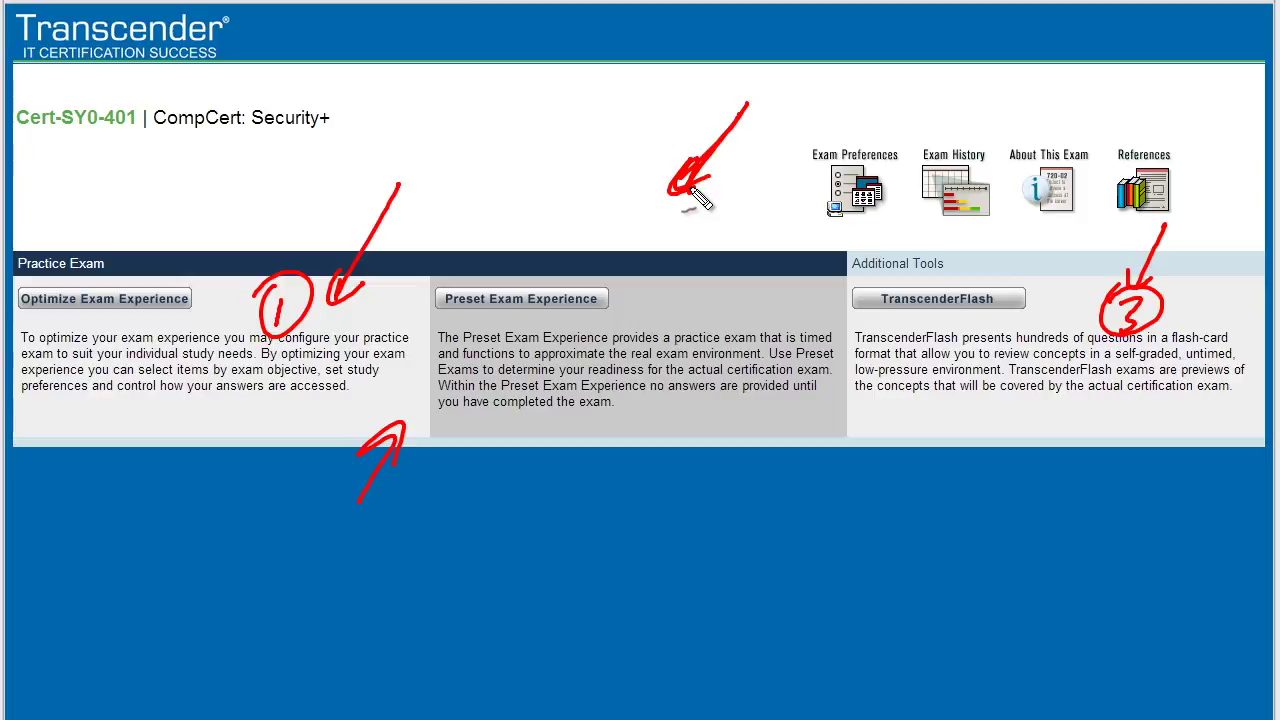